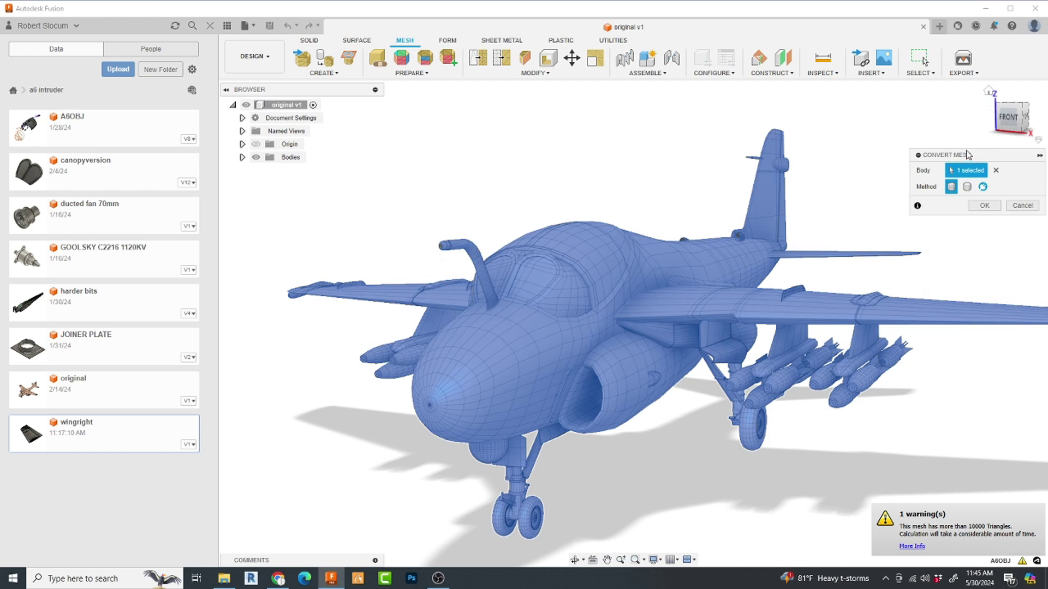
Move the Convert Mesh dialog toward the centre of the screen.
drag(967, 158, 650, 167)
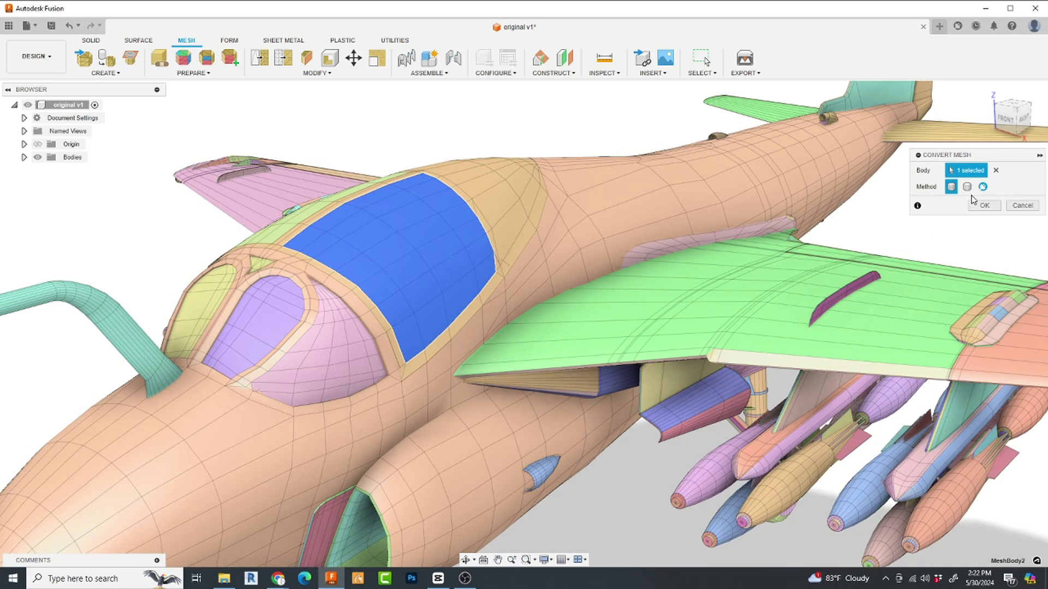
Convert the canopy mesh into a solid body and orbit to inspect the result.
click(981, 205)
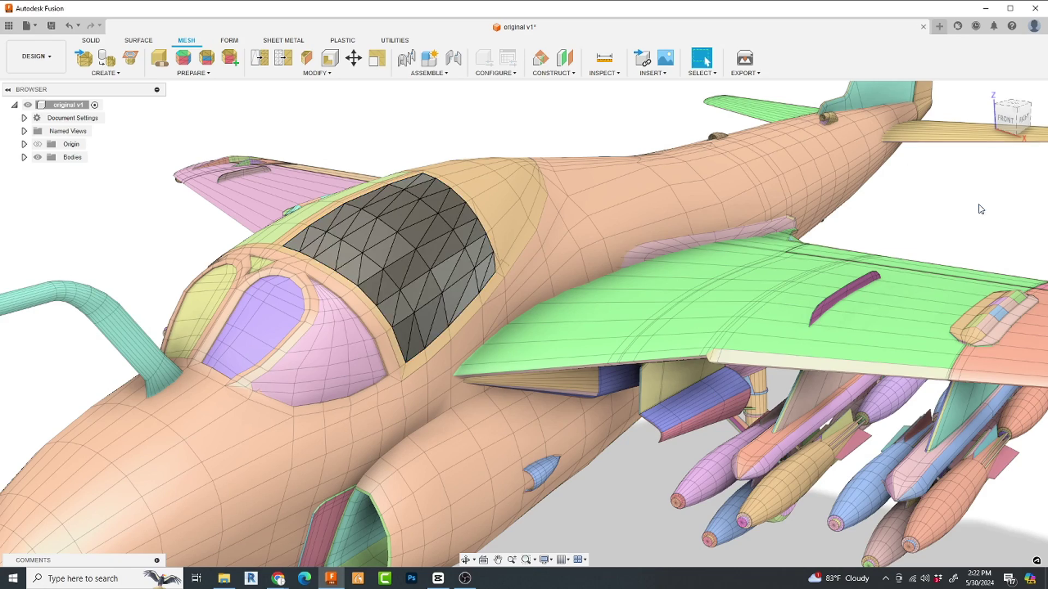
scroll(434, 193, up, 8)
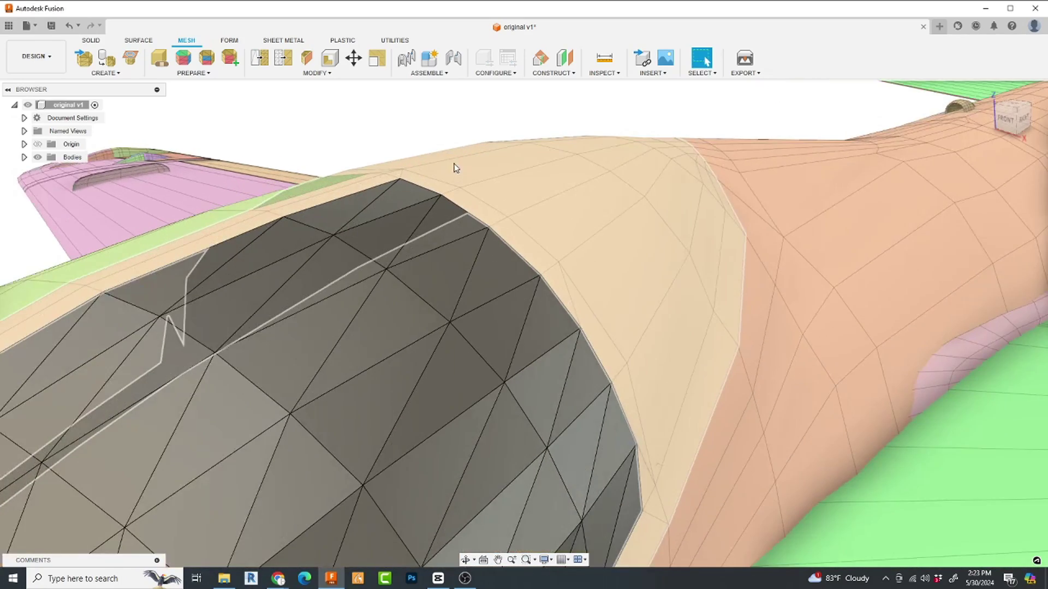
scroll(468, 189, down, 3)
shift+middle_drag(469, 188, 536, 205)
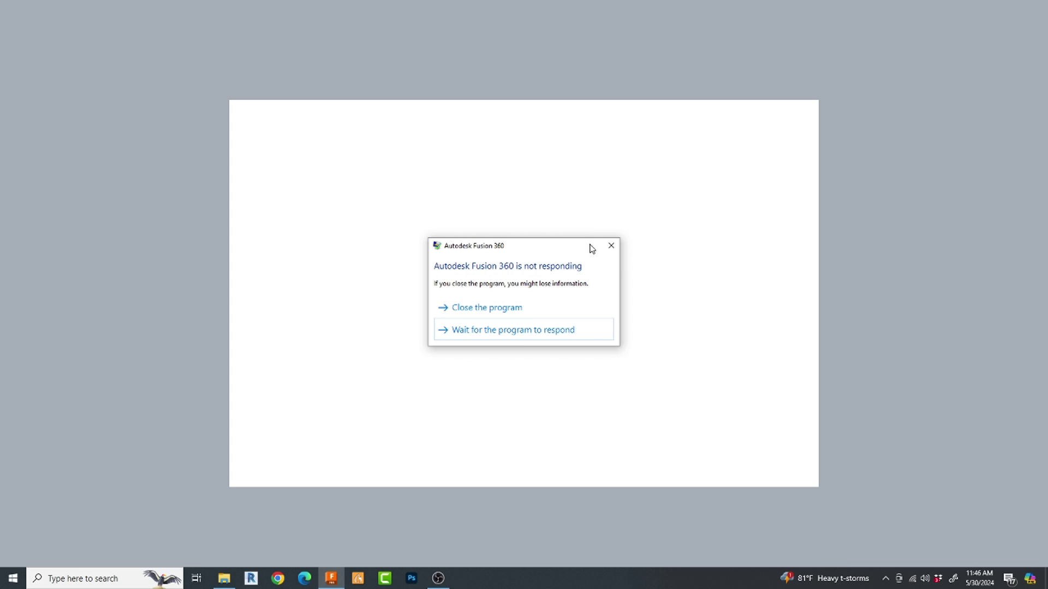
Wait out the frozen program, orbit the canopy, then restart Convert Mesh and reposition its dialog.
click(538, 330)
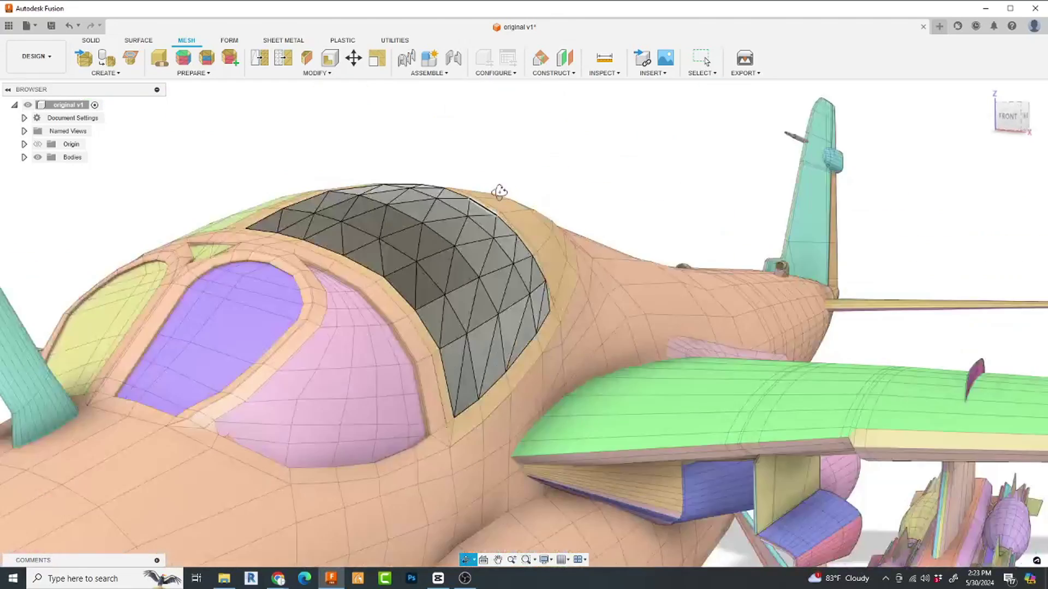
scroll(491, 189, up, 2)
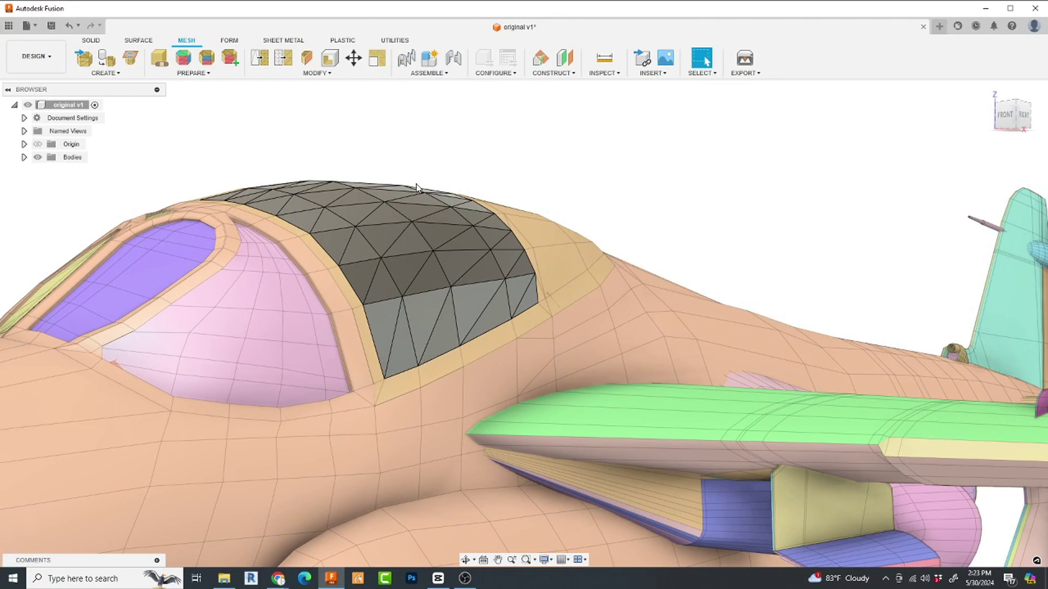
shift+middle_drag(582, 180, 524, 202)
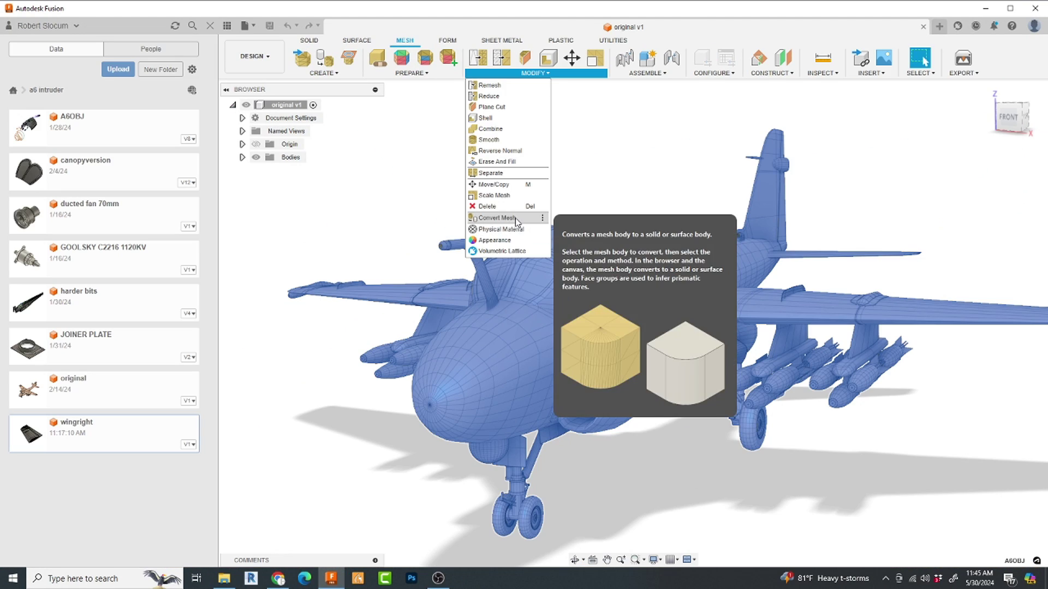
click(515, 218)
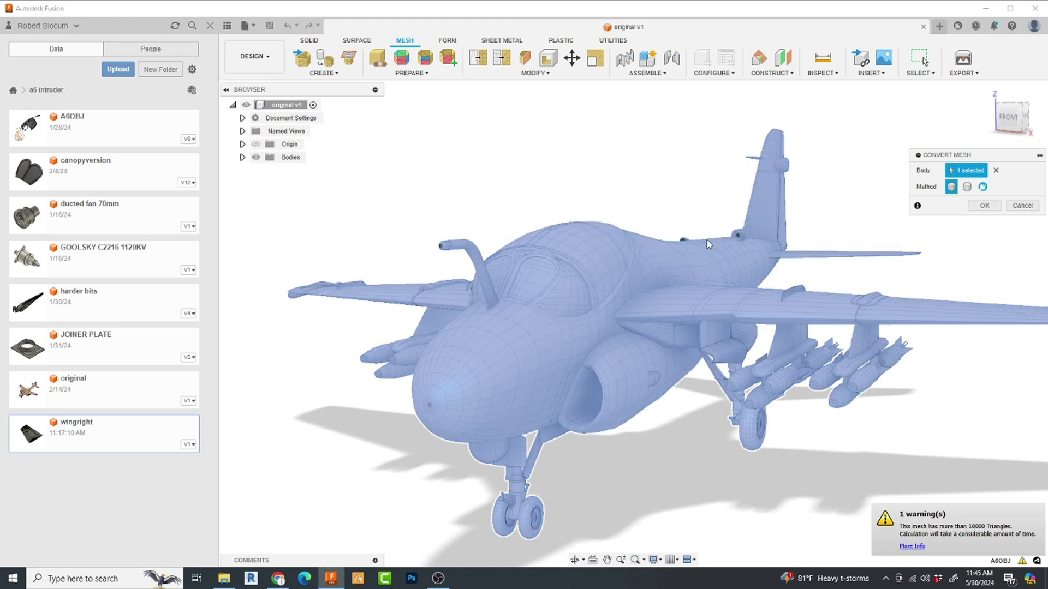
drag(967, 158, 650, 167)
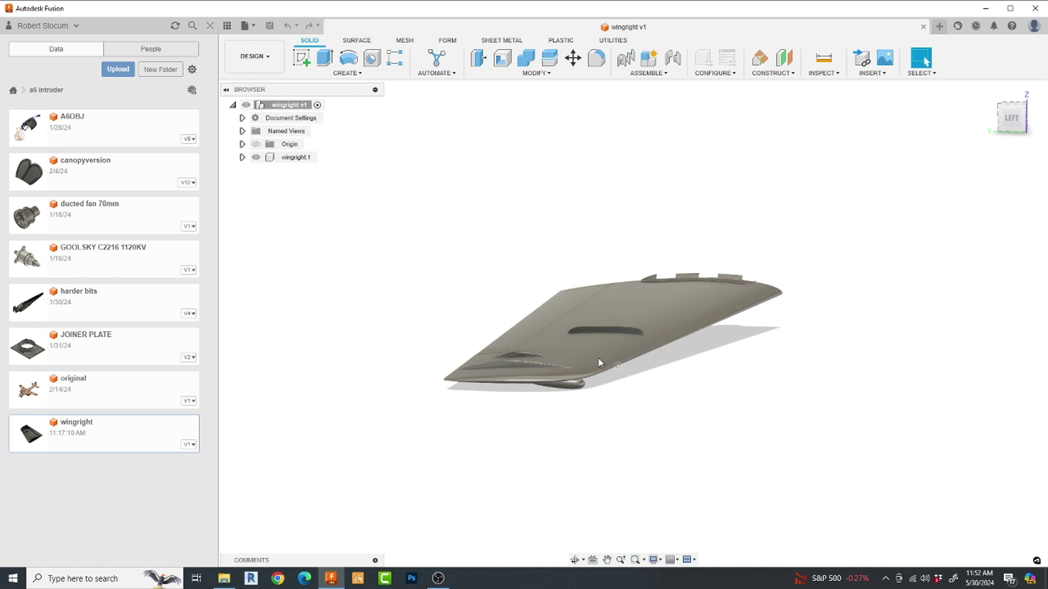
Orbit the wing in Fusion, then in Plasticity trial-offset a nose face, undo it, and add the adjacent face.
scroll(599, 361, up, 5)
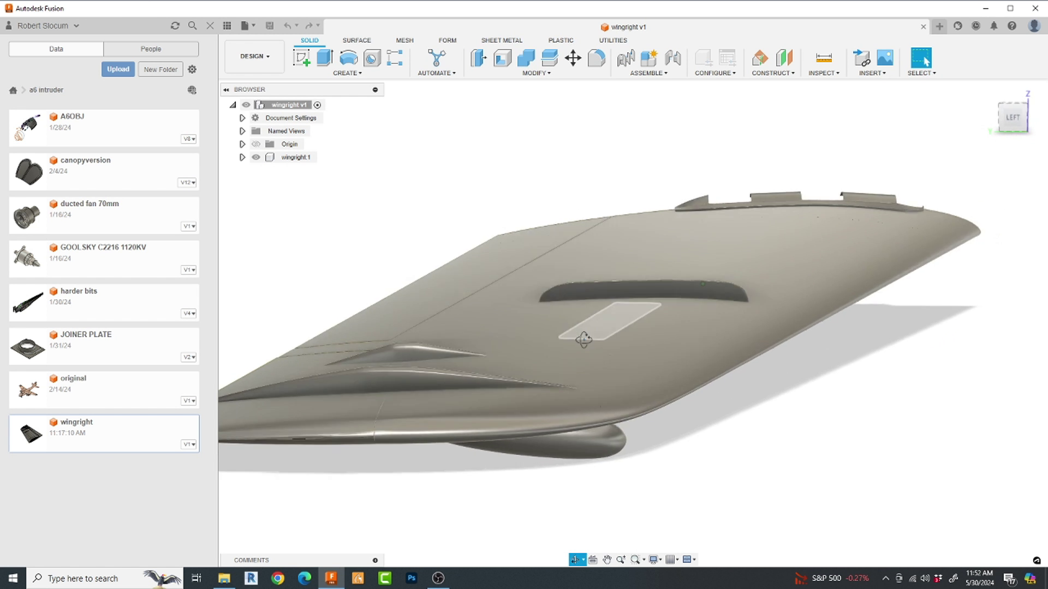
shift+middle_drag(573, 327, 797, 306)
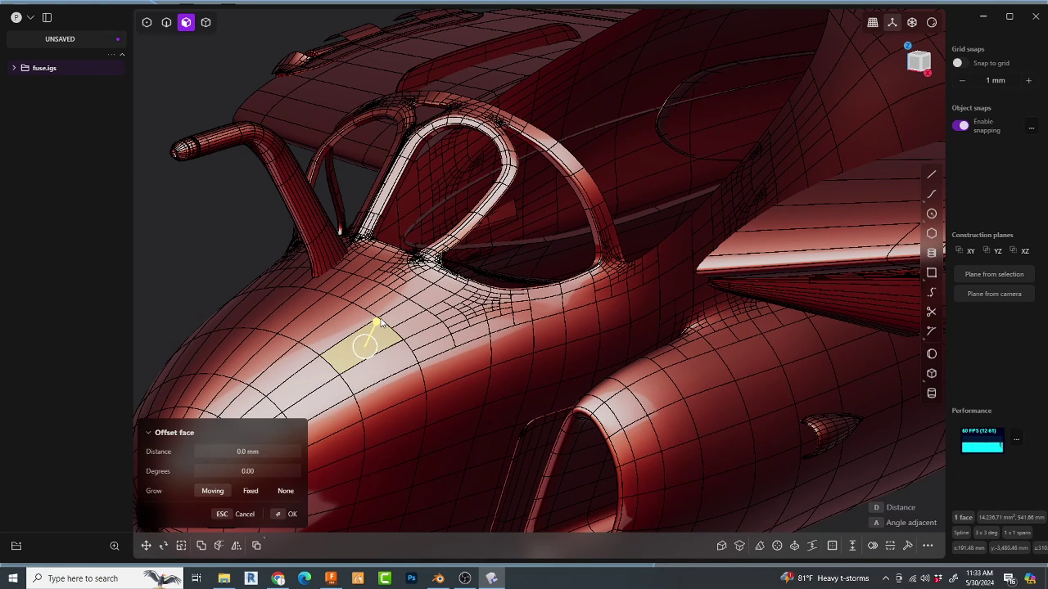
drag(380, 322, 325, 367)
key(ctrl+z)
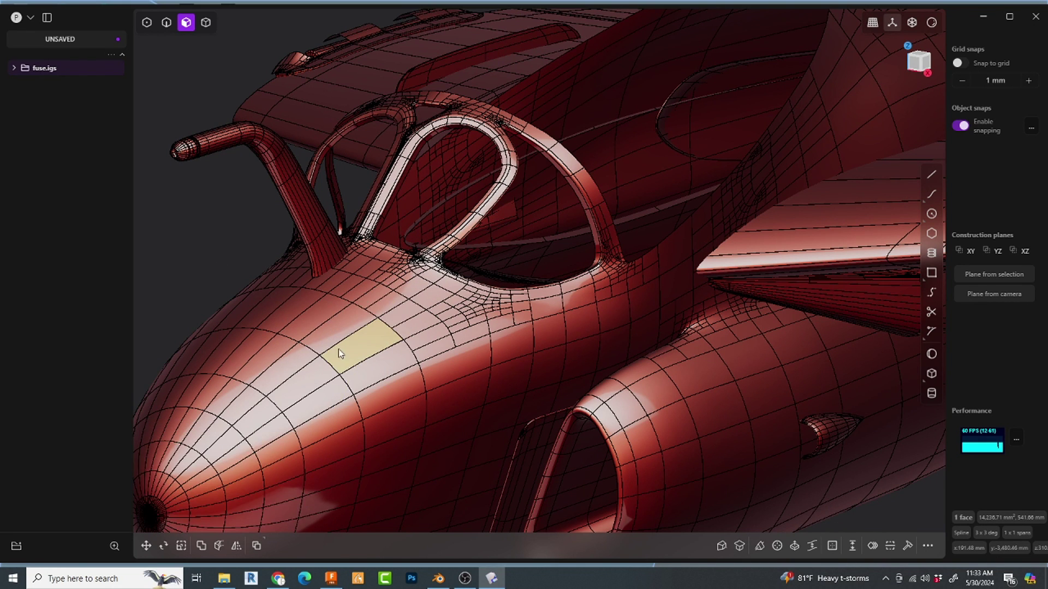
scroll(338, 349, up, 3)
click(355, 358)
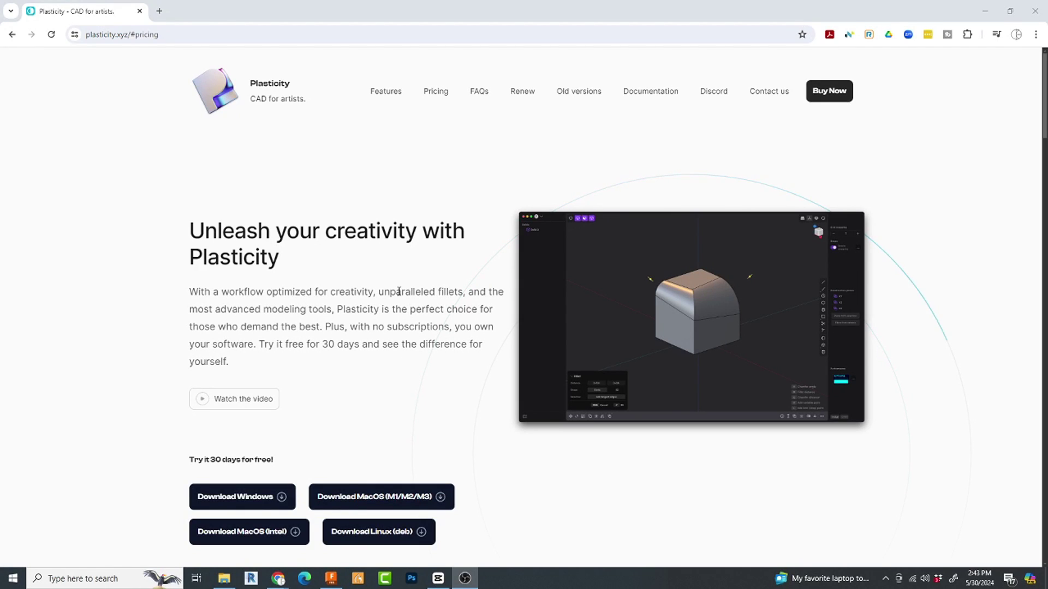
Scroll the Plasticity website and jump to its Pricing section.
scroll(600, 271, down, 2)
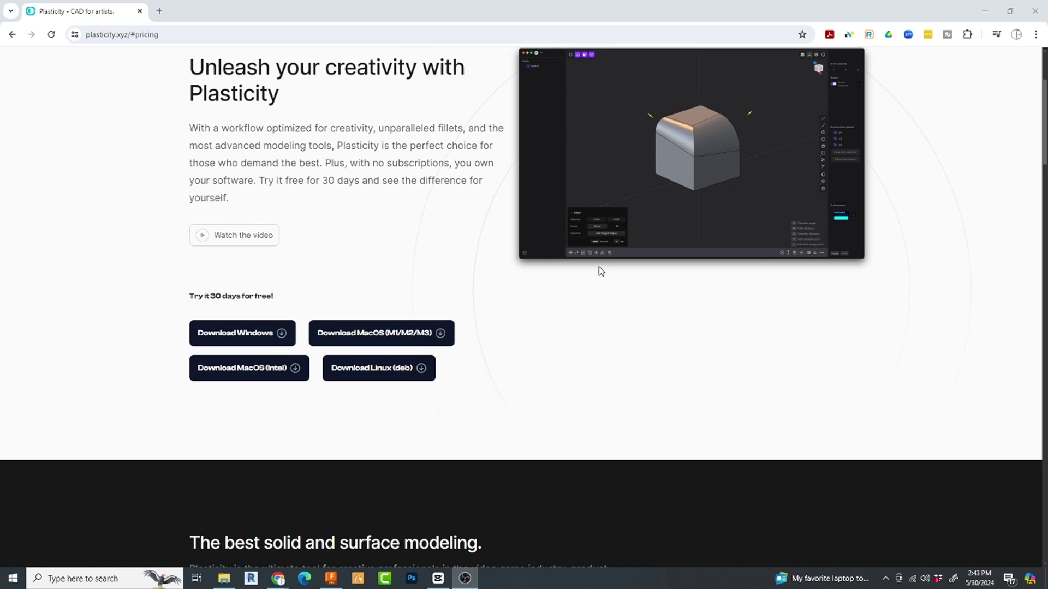
scroll(600, 271, up, 2)
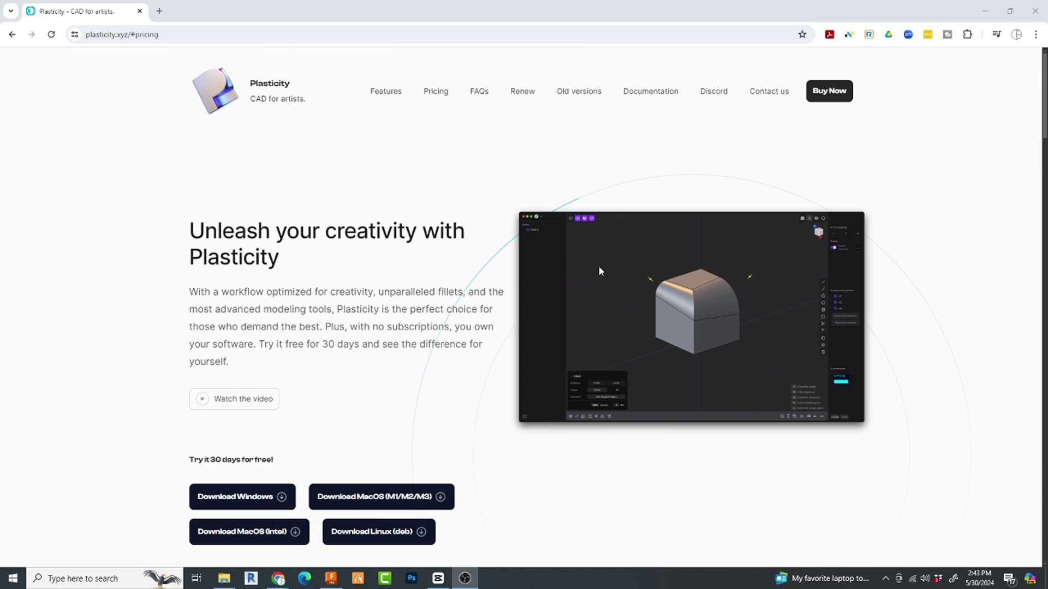
click(437, 92)
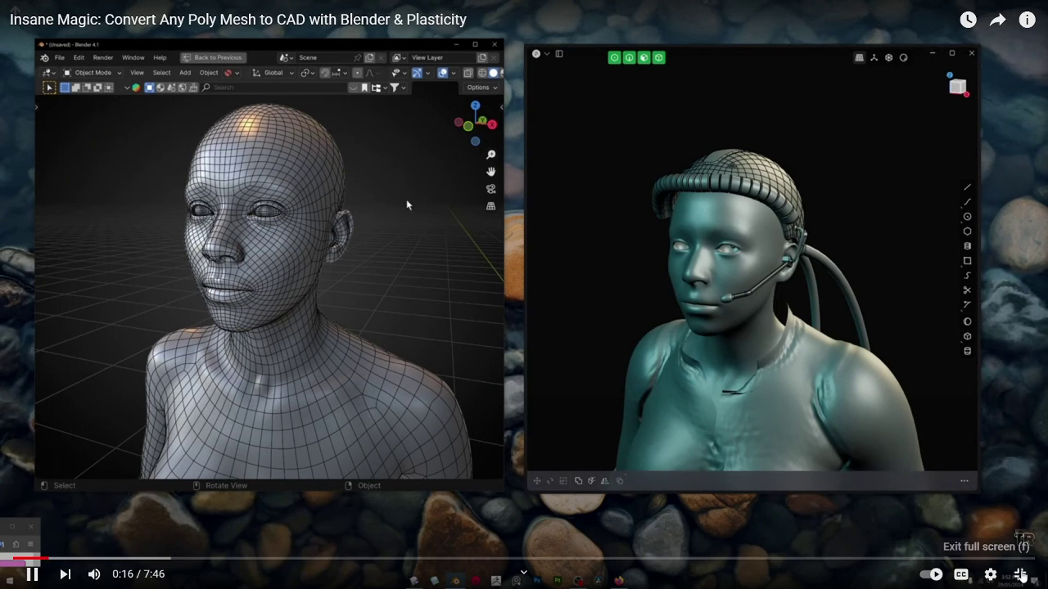
Exit full-screen playback and scroll down to the video's description and comments.
click(1020, 575)
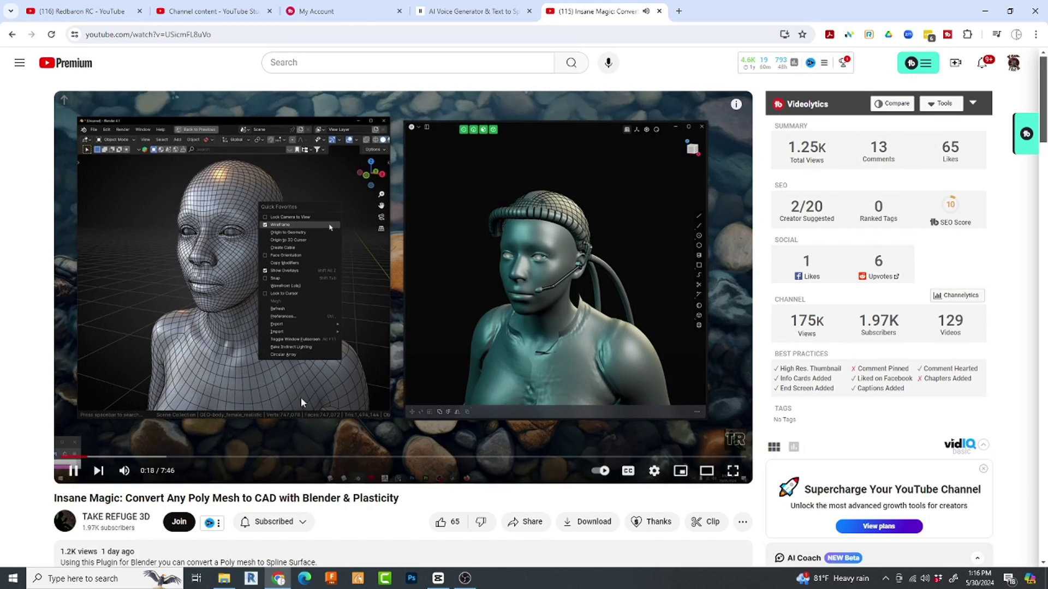
scroll(302, 401, down, 3)
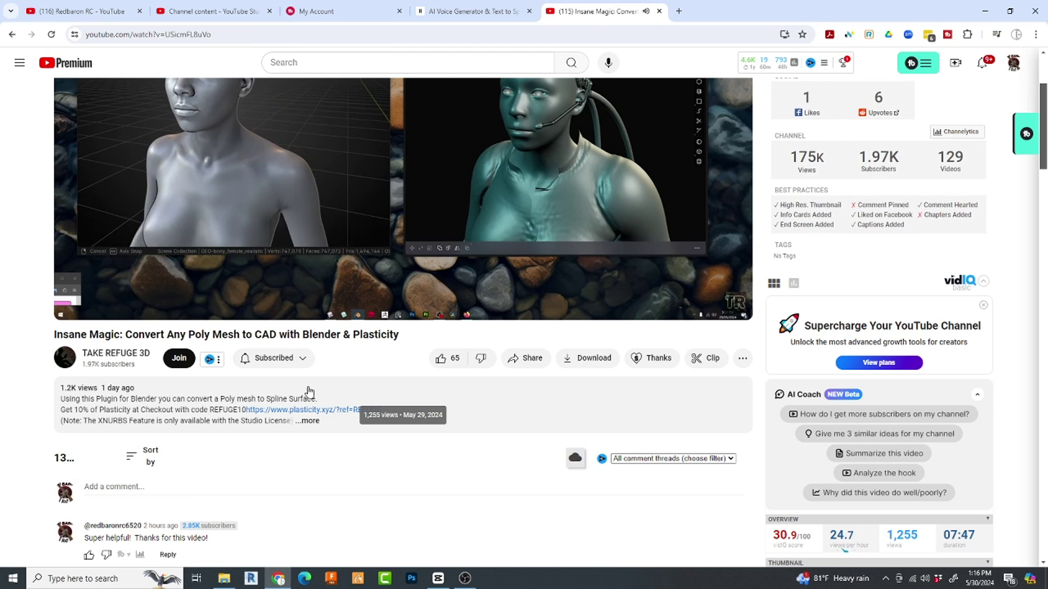
scroll(311, 494, down, 2)
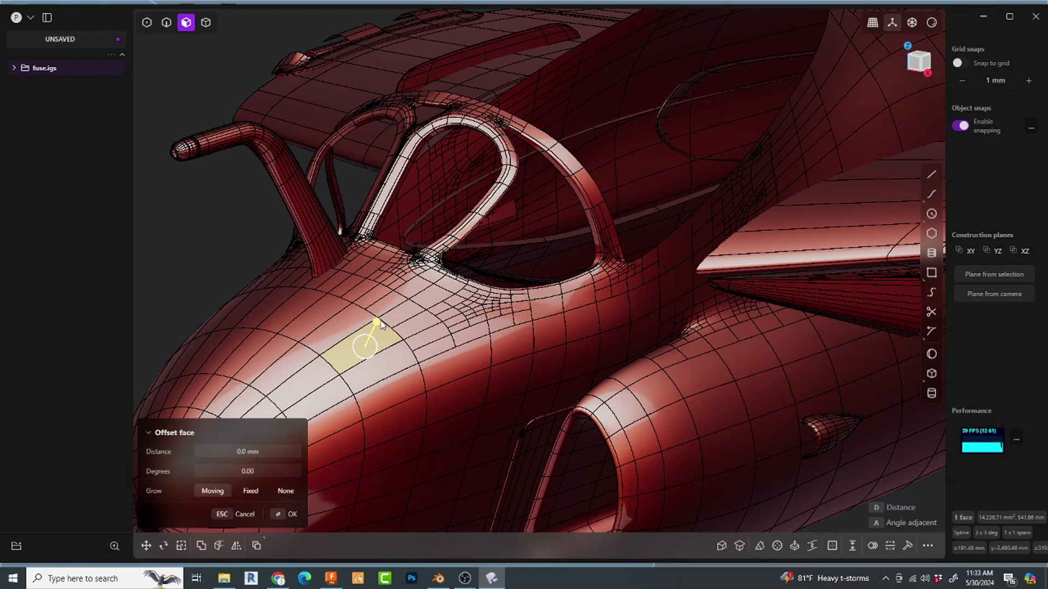
Trial-offset a nose face, undo it, add the neighbouring face, then exit Offset face unchanged.
drag(378, 326, 388, 307)
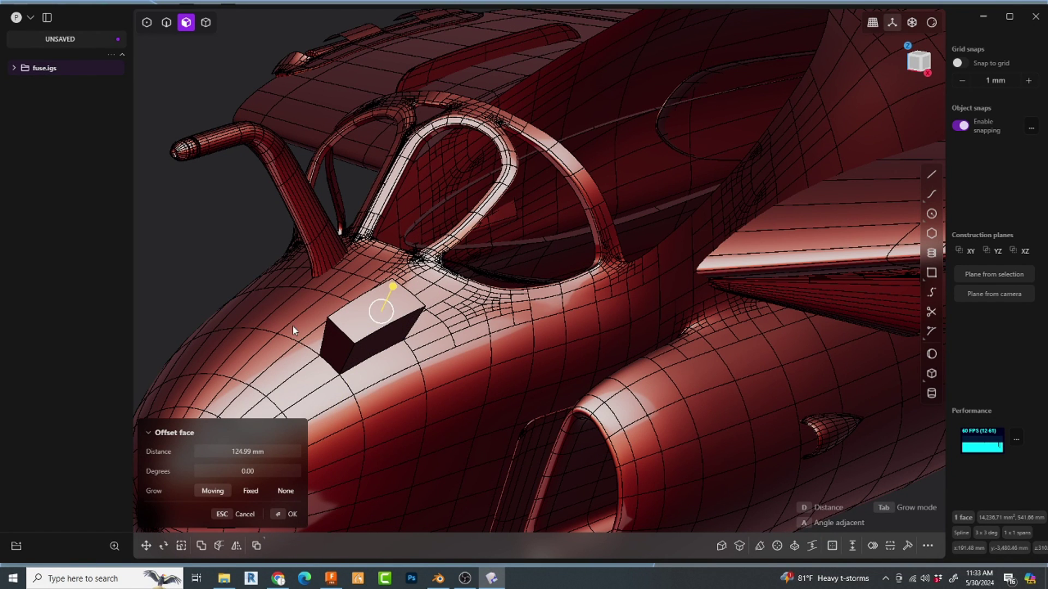
key(ctrl+z)
scroll(328, 338, up, 3)
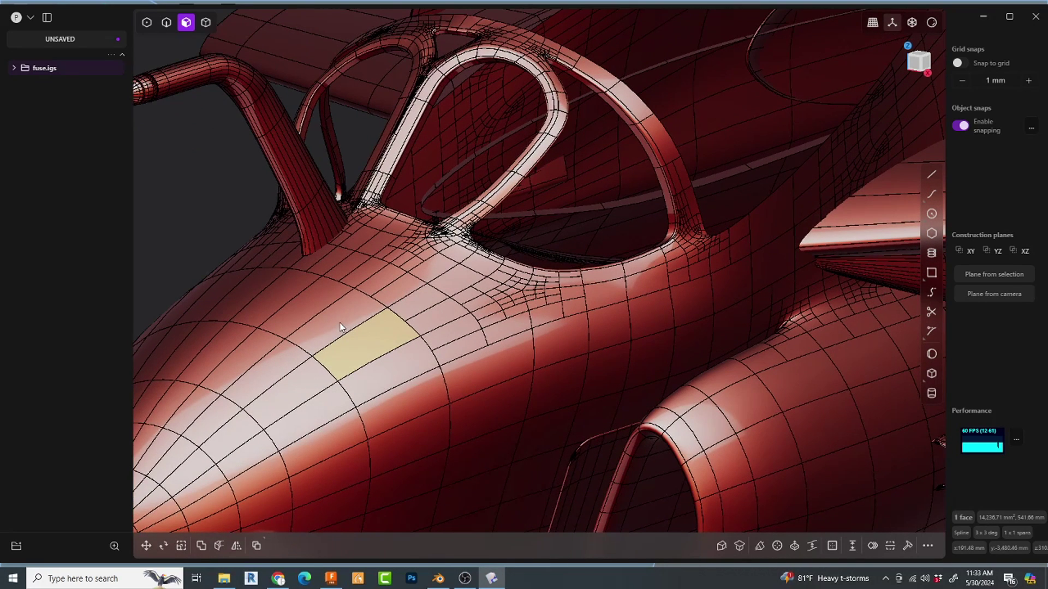
click(355, 358)
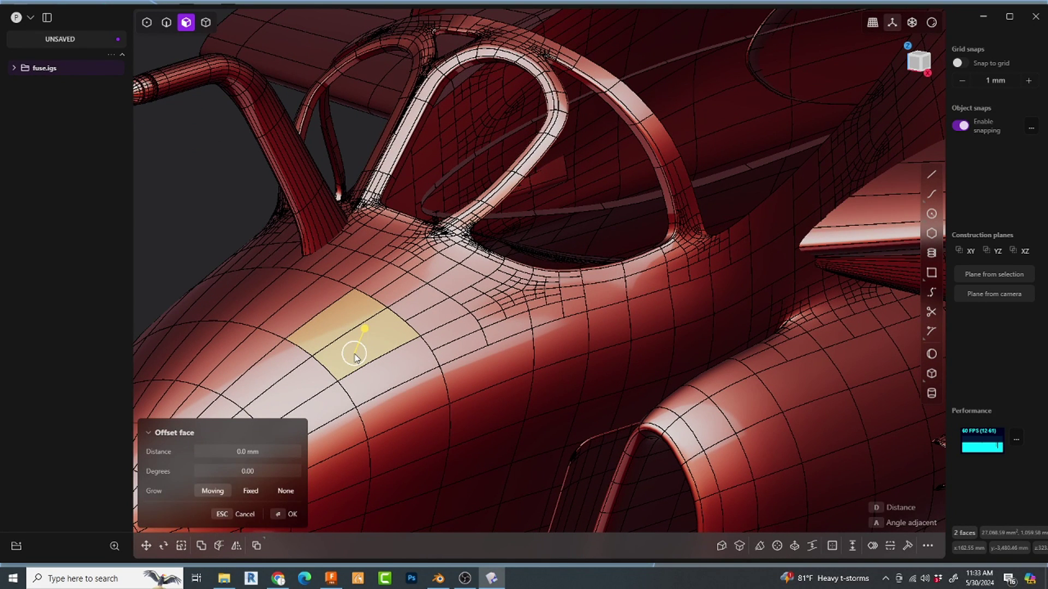
key(Escape)
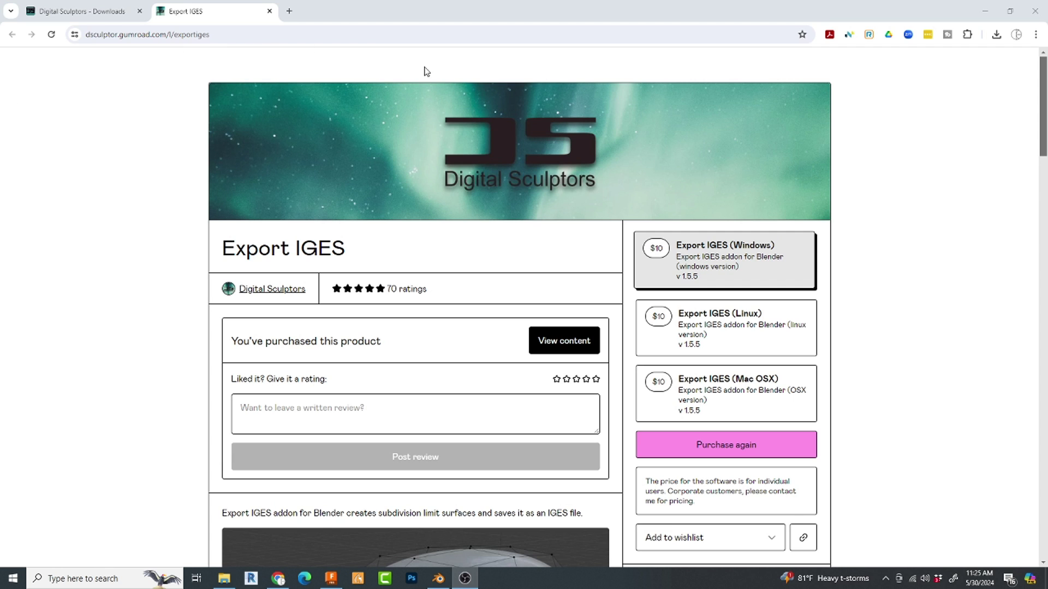
Scroll through the Export IGES Gumroad page to read its description and ratings.
scroll(906, 213, down, 1)
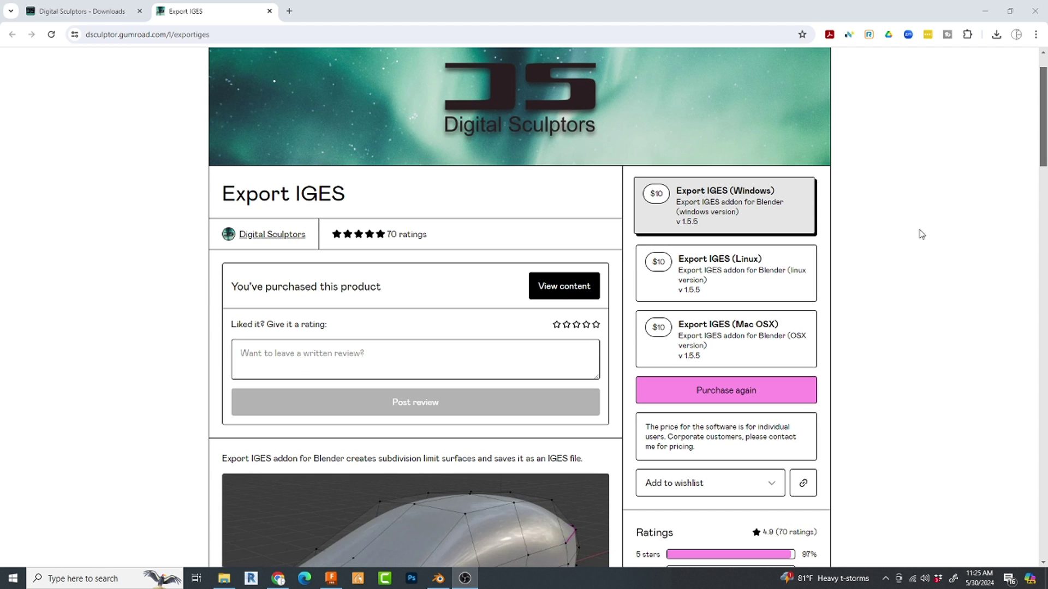
scroll(310, 289, up, 1)
scroll(366, 195, up, 1)
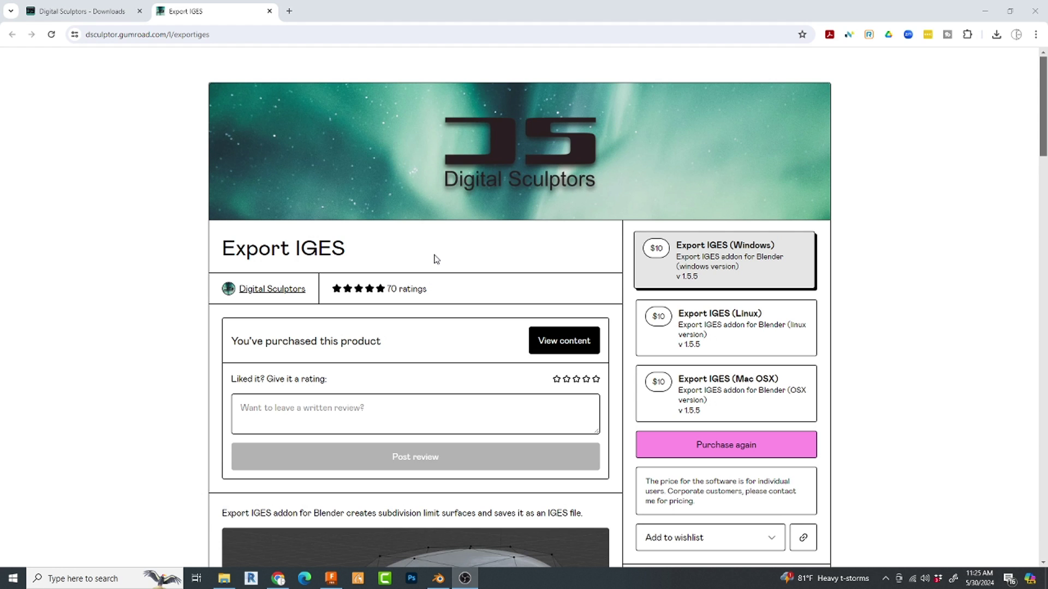
scroll(435, 259, down, 5)
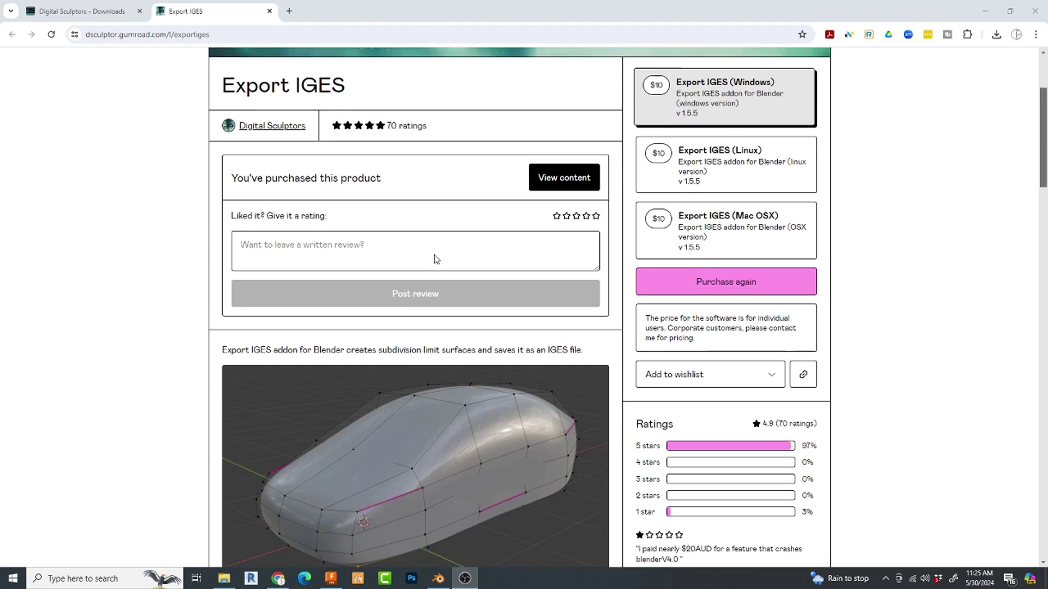
scroll(432, 295, up, 1)
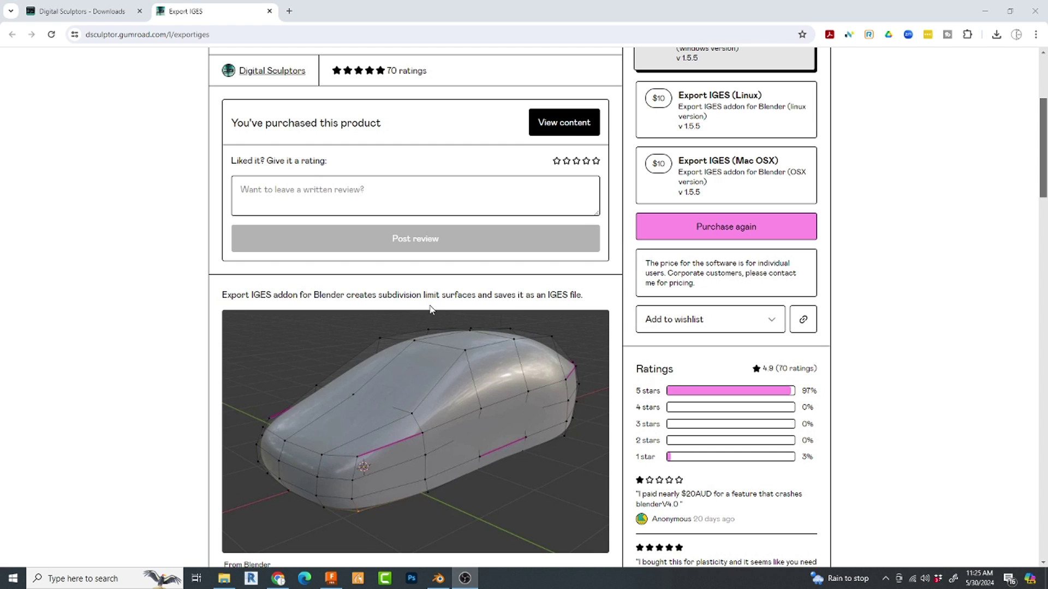
scroll(431, 316, down, 4)
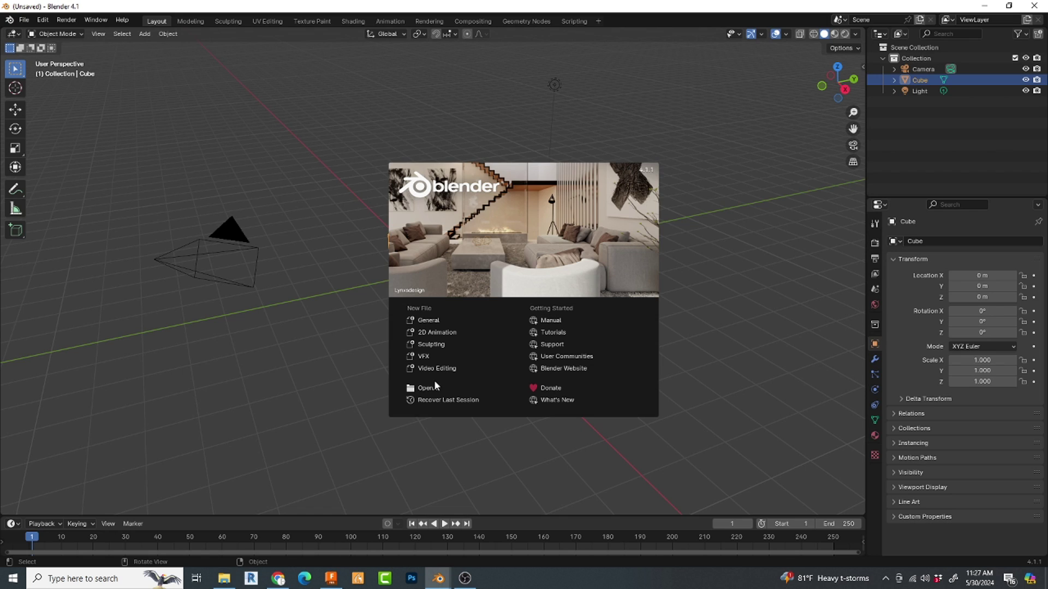
Dismiss the splash screen and open Edit > Preferences on the Add-ons list.
click(22, 19)
click(22, 19)
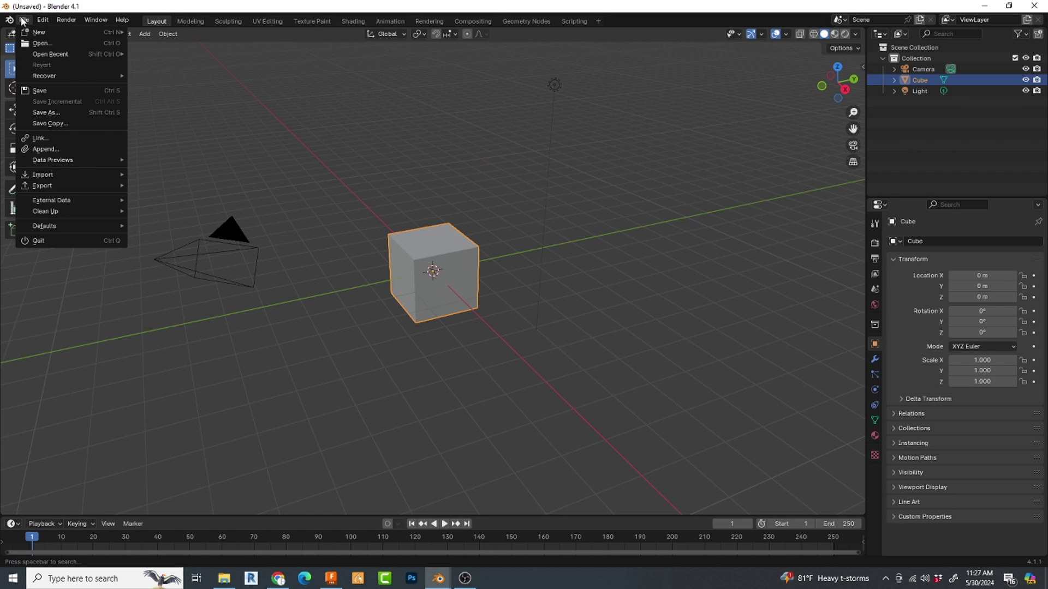
mouse_move(42, 23)
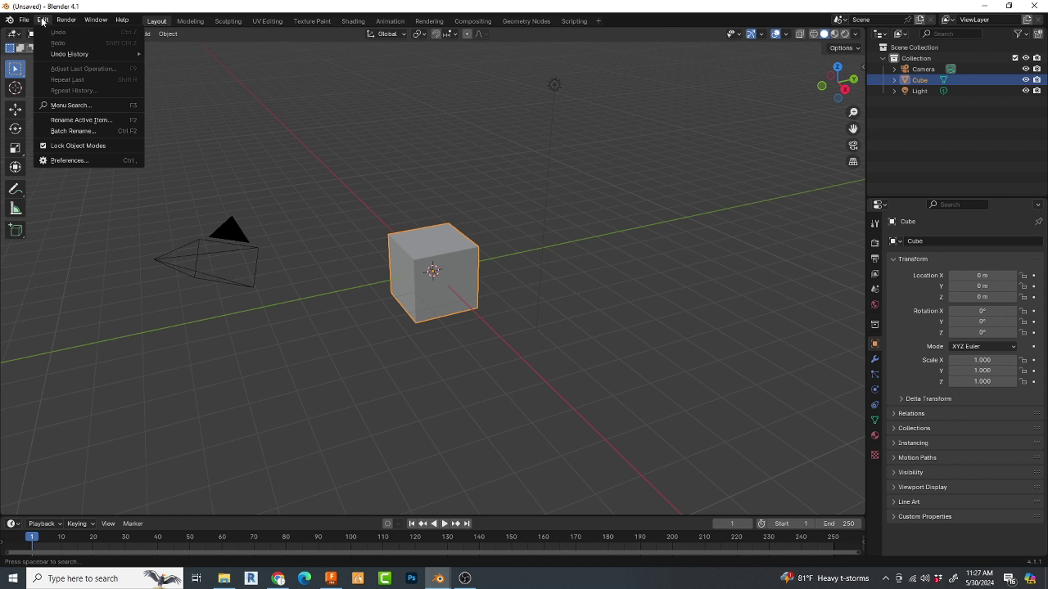
click(72, 160)
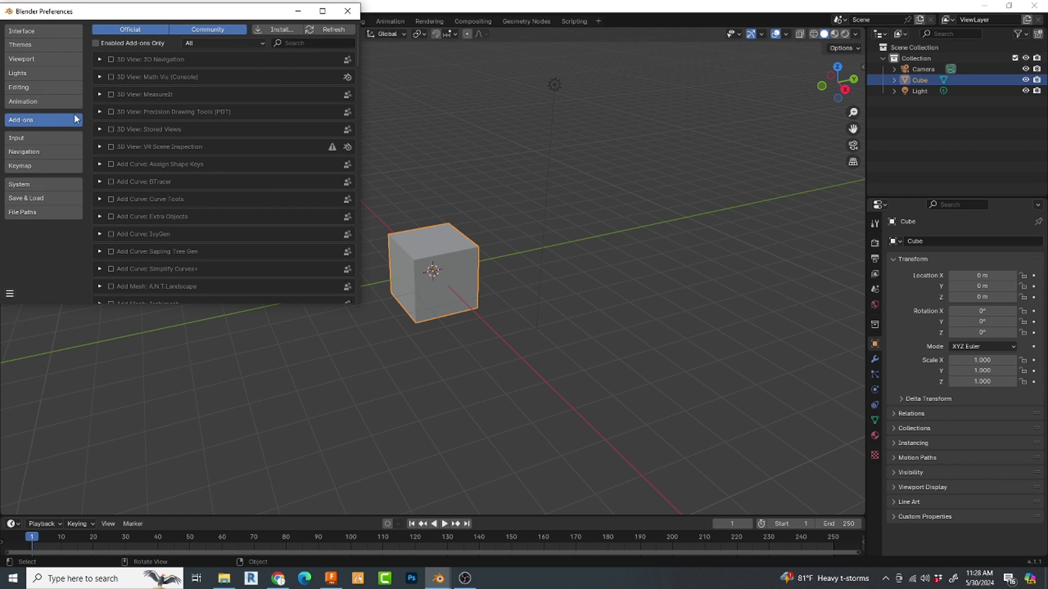
Start an add-on install and pick ExportIGES_win_x64.zip from the recent 'blender plugins' folder.
click(274, 30)
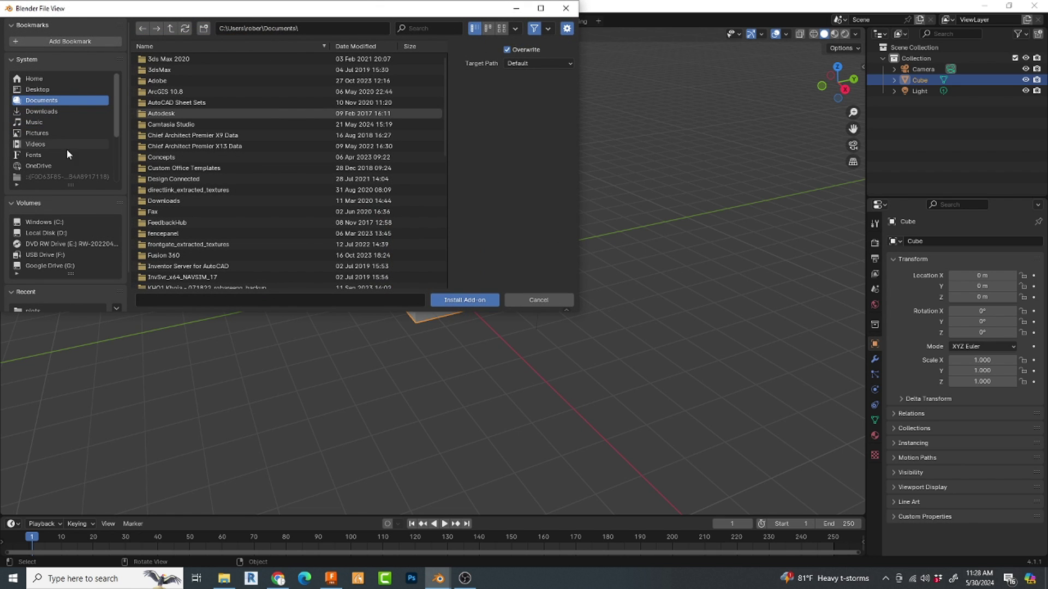
scroll(54, 185, down, 2)
click(47, 281)
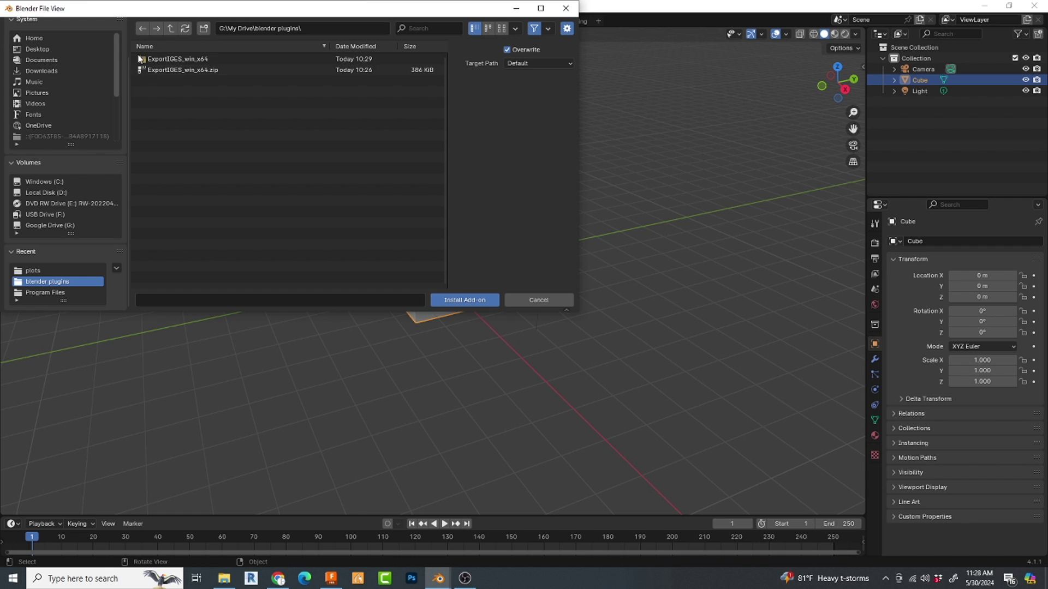
click(185, 70)
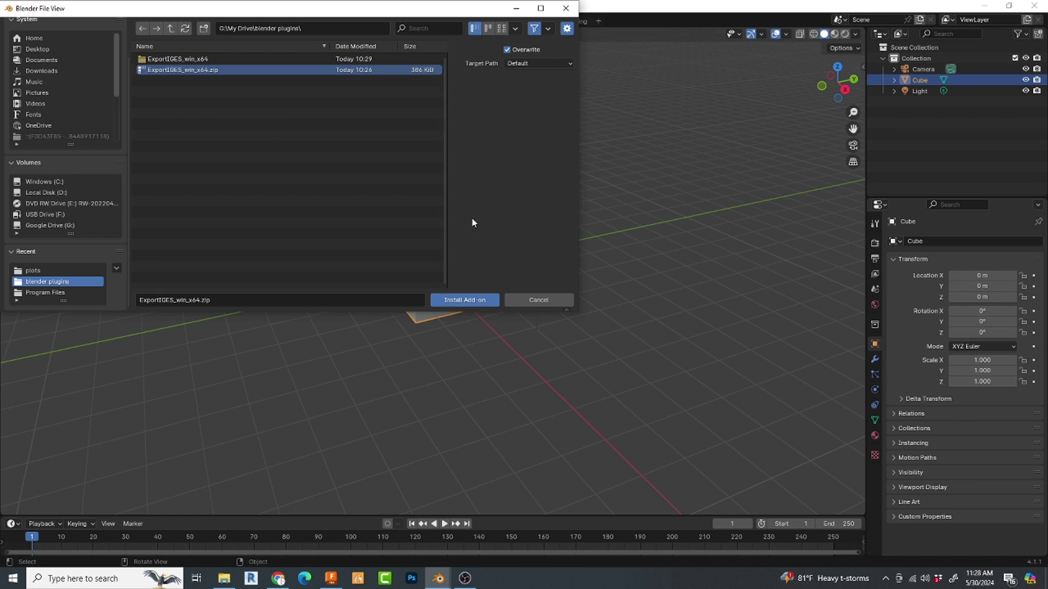
Install the IGES export add-on and import the airplane OBJ by dropping it into the scene.
click(538, 300)
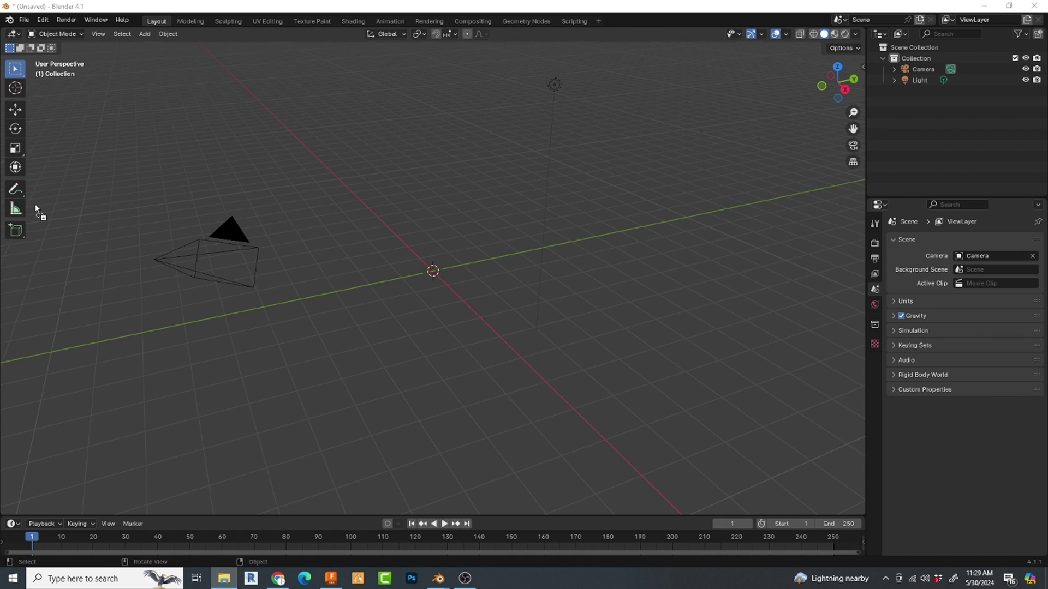
drag(423, 250, 423, 250)
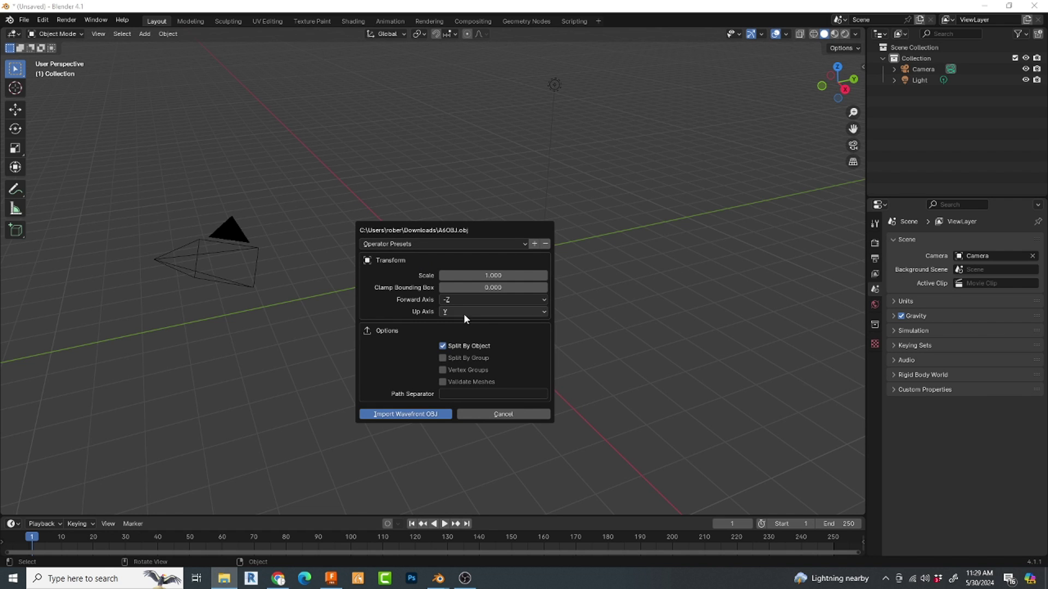
click(424, 417)
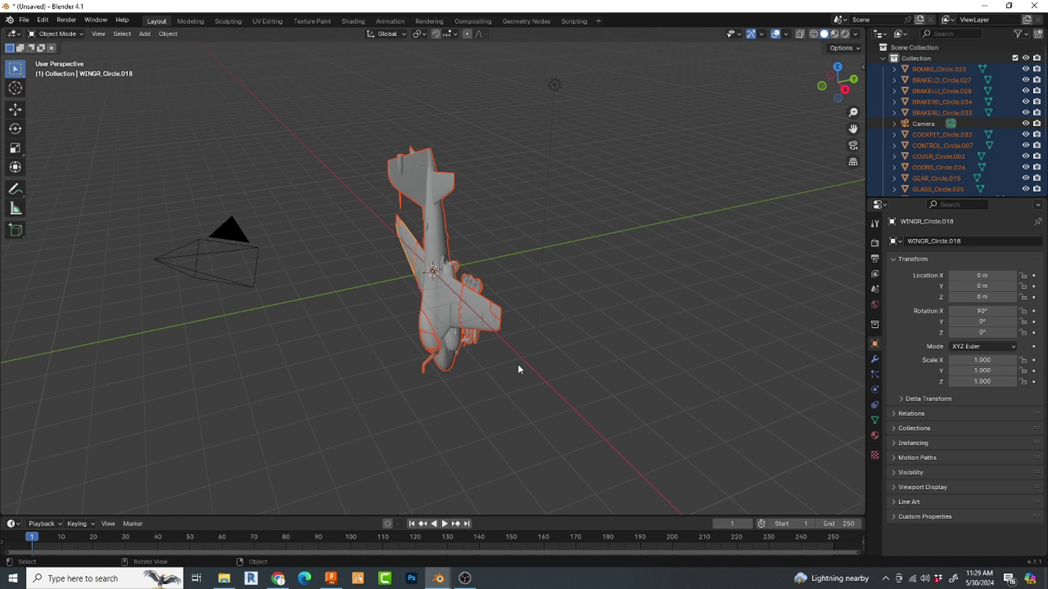
Orbit and zoom around the imported jet, viewing the wing underside and a top-down view.
middle_drag(502, 379, 482, 329)
scroll(417, 240, up, 3)
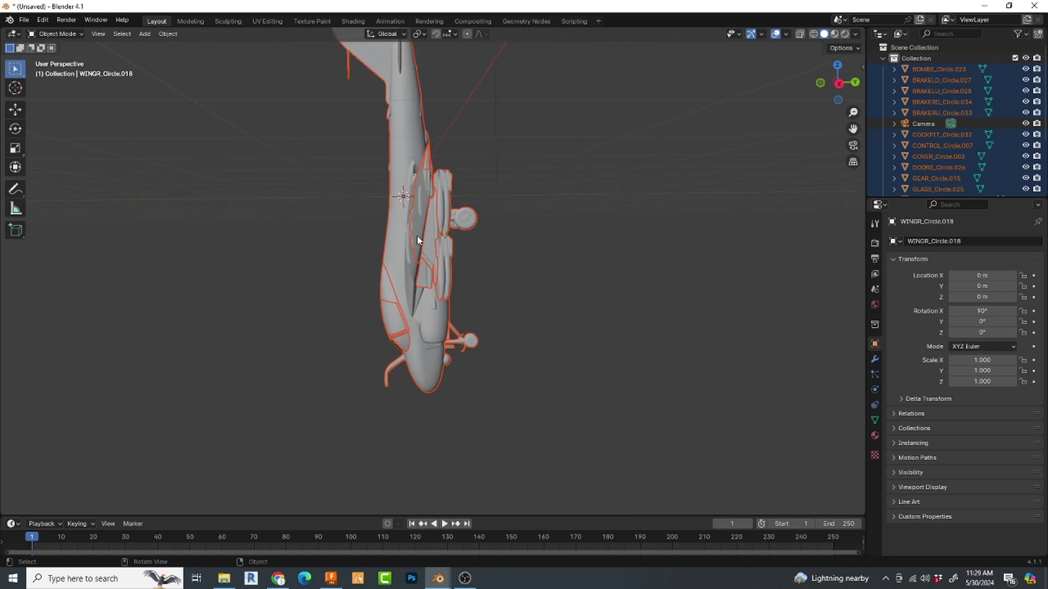
scroll(417, 241, up, 2)
scroll(417, 239, down, 3)
middle_drag(418, 229, 659, 231)
scroll(475, 270, up, 5)
scroll(468, 262, down, 5)
scroll(392, 156, up, 5)
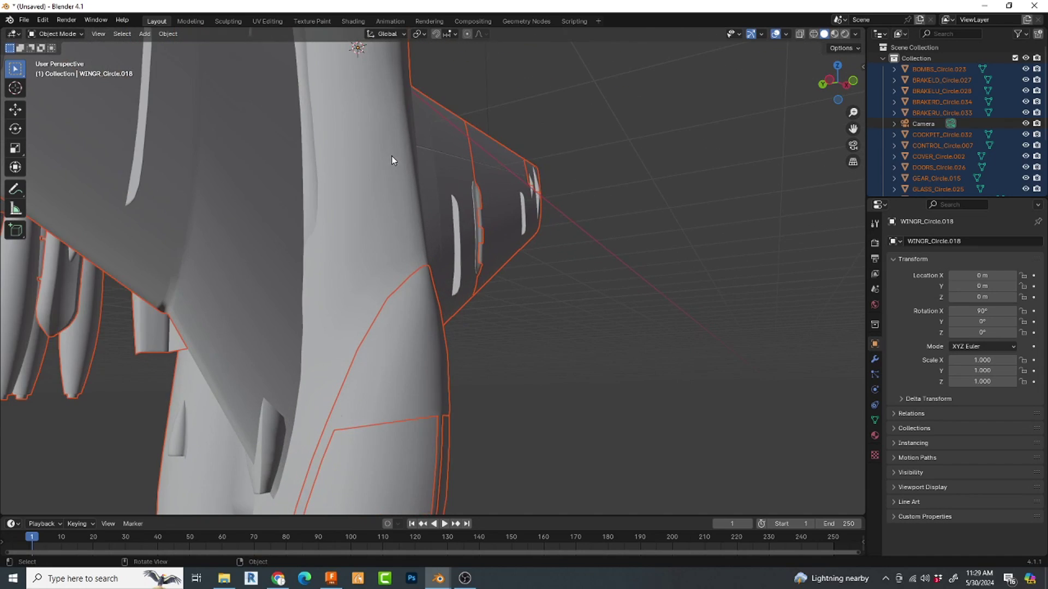
middle_drag(333, 295, 690, 267)
click(679, 227)
middle_drag(679, 228, 587, 264)
scroll(432, 201, up, 6)
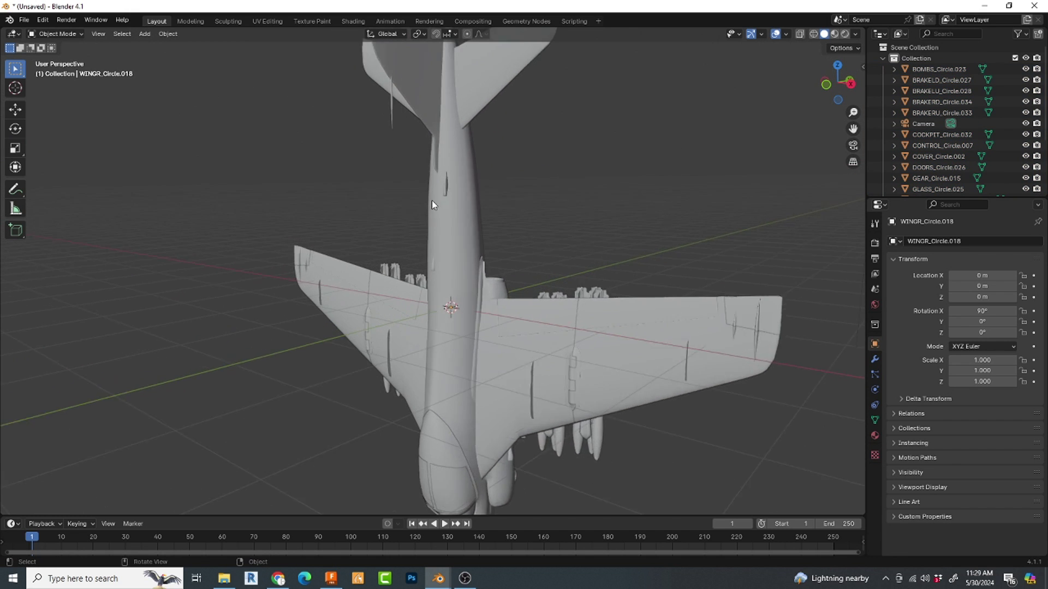
scroll(597, 195, down, 2)
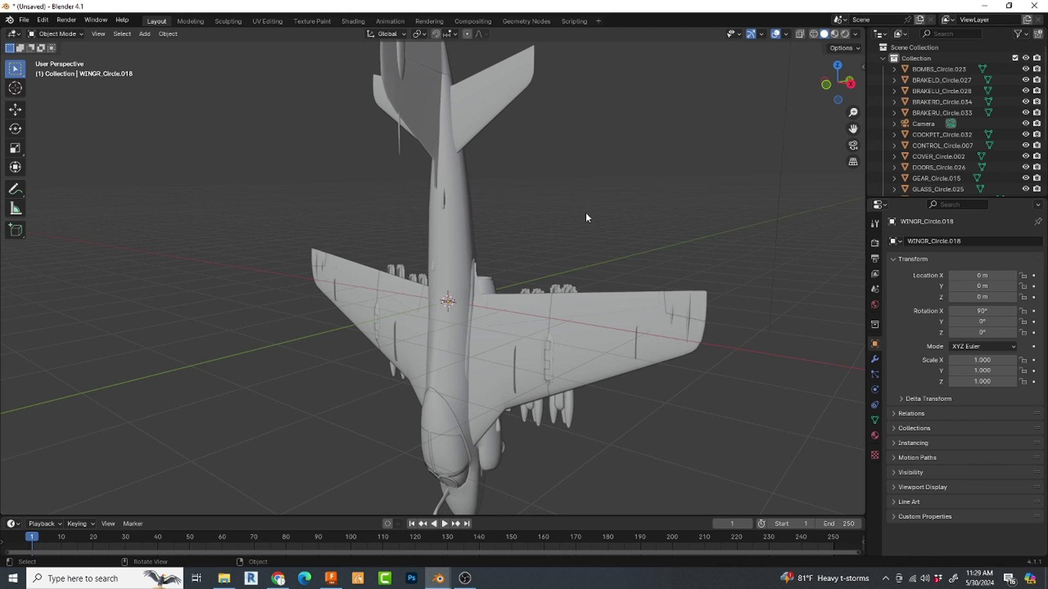
middle_drag(580, 220, 515, 231)
Export CONTROL_Circle.007 as IGES to fuse.igs in the plots folder, overwriting the existing file.
click(444, 236)
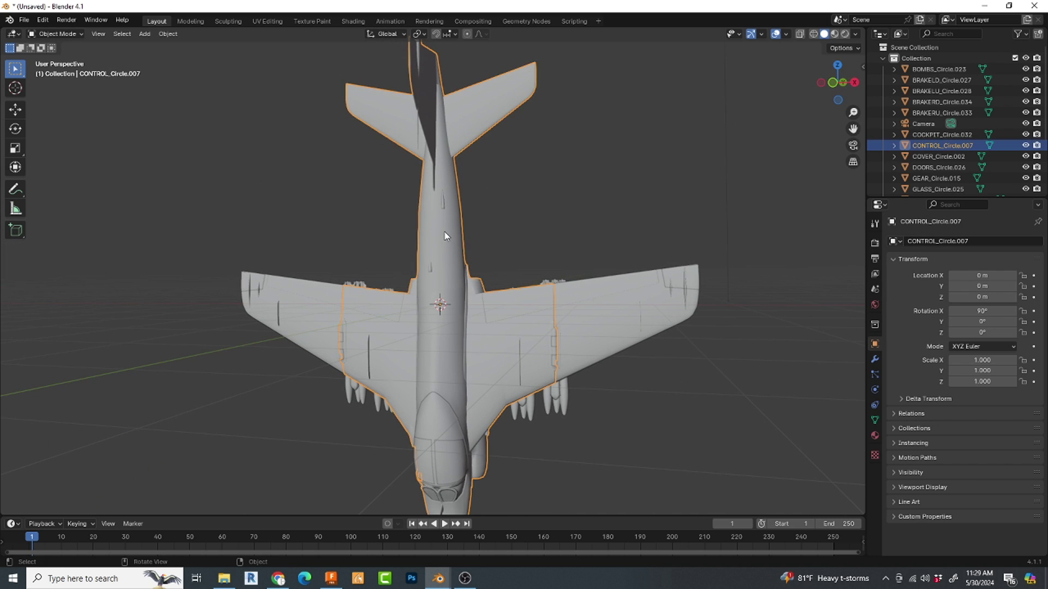
middle_drag(600, 224, 574, 249)
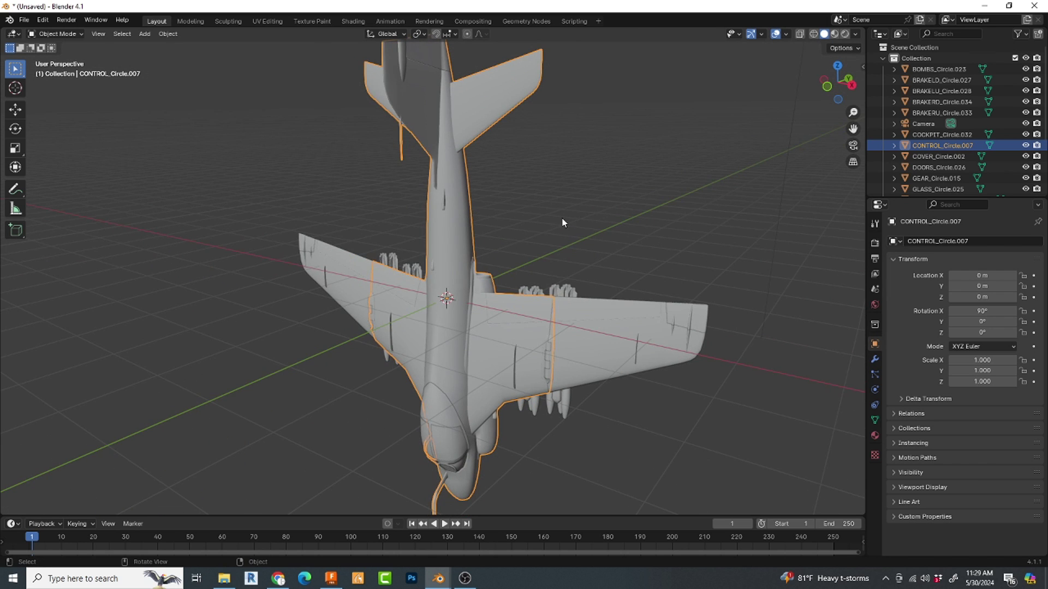
click(24, 20)
mouse_move(46, 186)
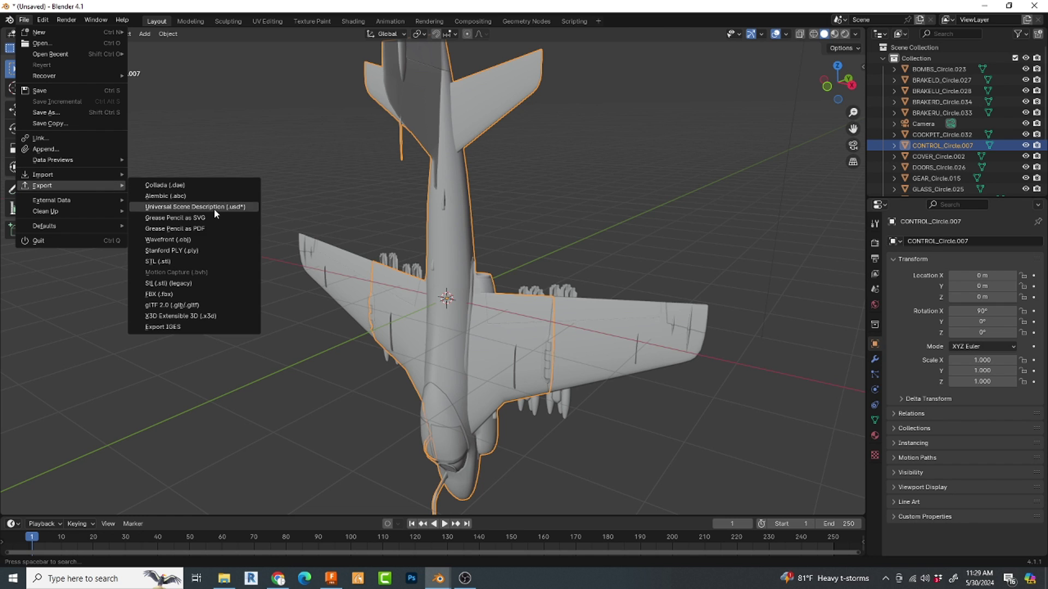
click(156, 327)
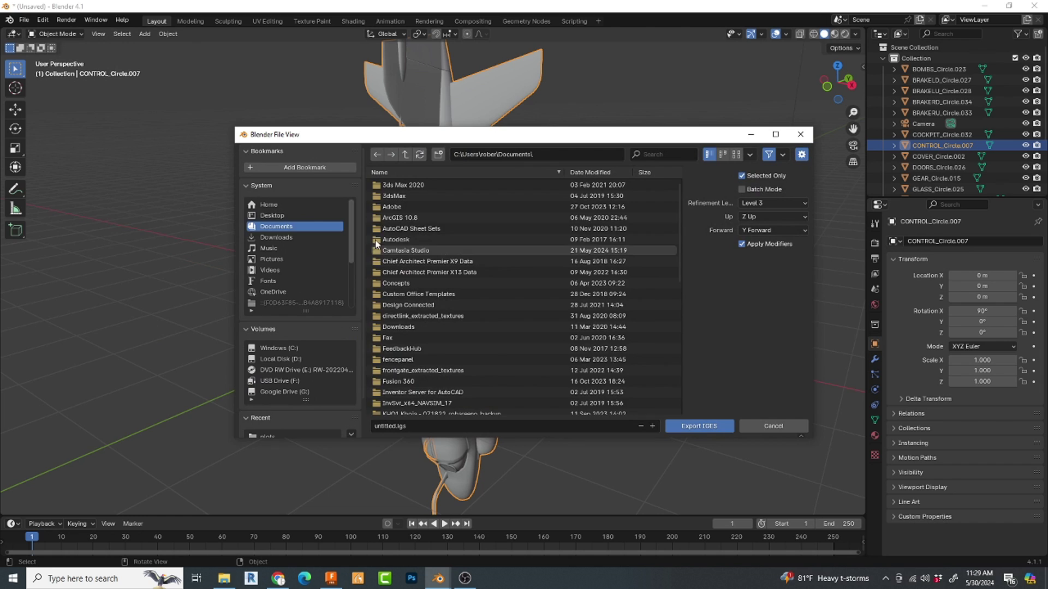
click(267, 303)
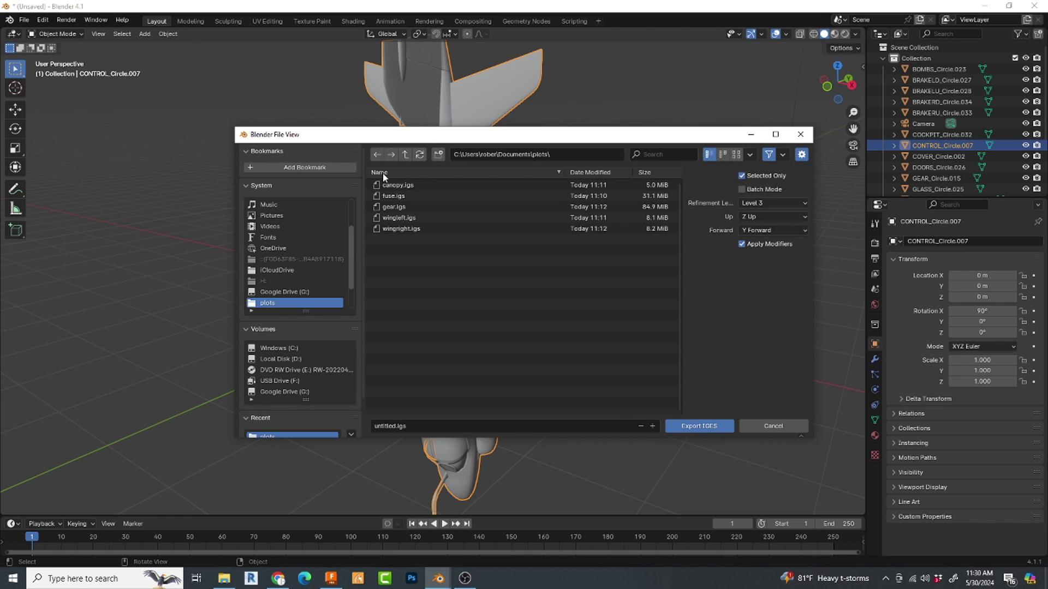
click(390, 198)
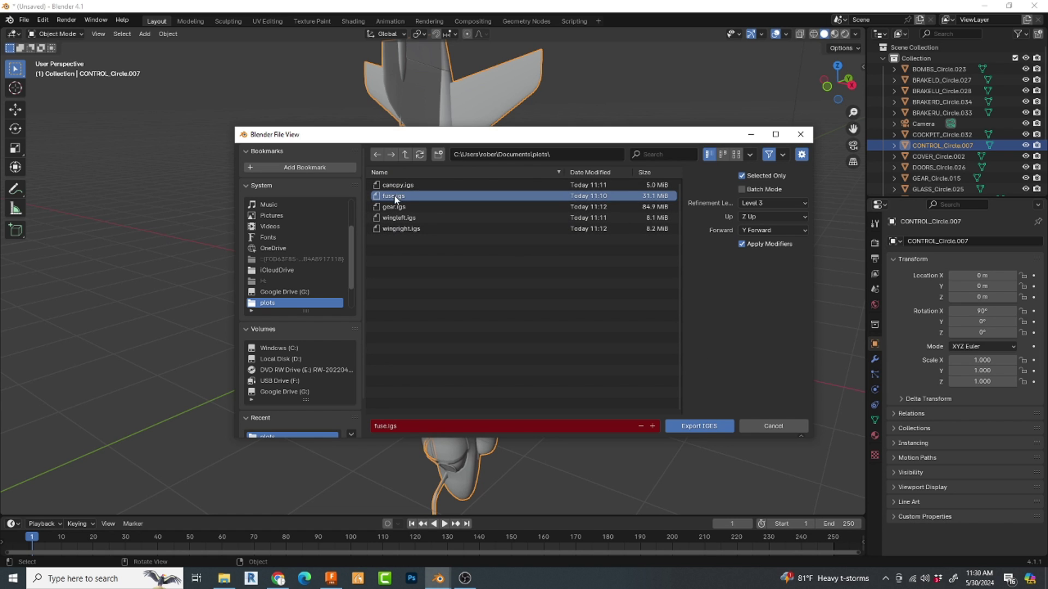
click(682, 428)
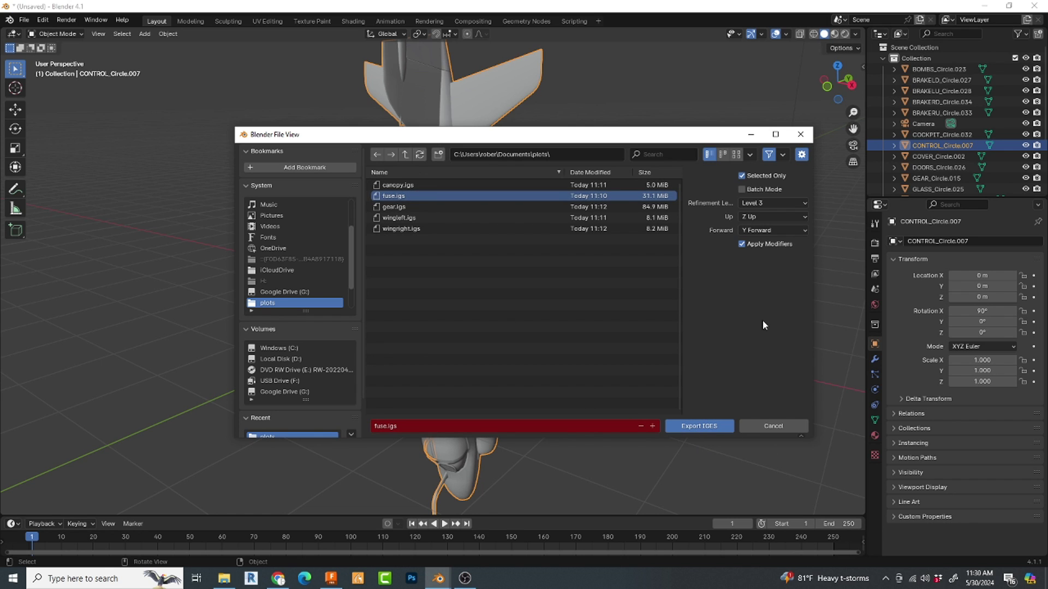
click(789, 421)
Hide the fuselage part CONTROL_Circle.007.
click(795, 352)
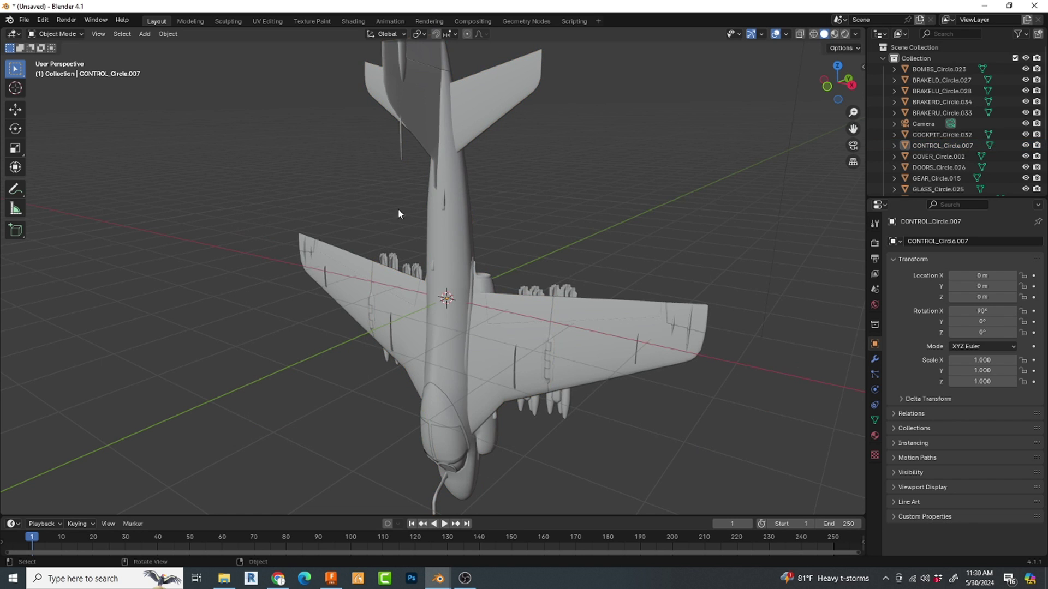
click(469, 235)
key(h)
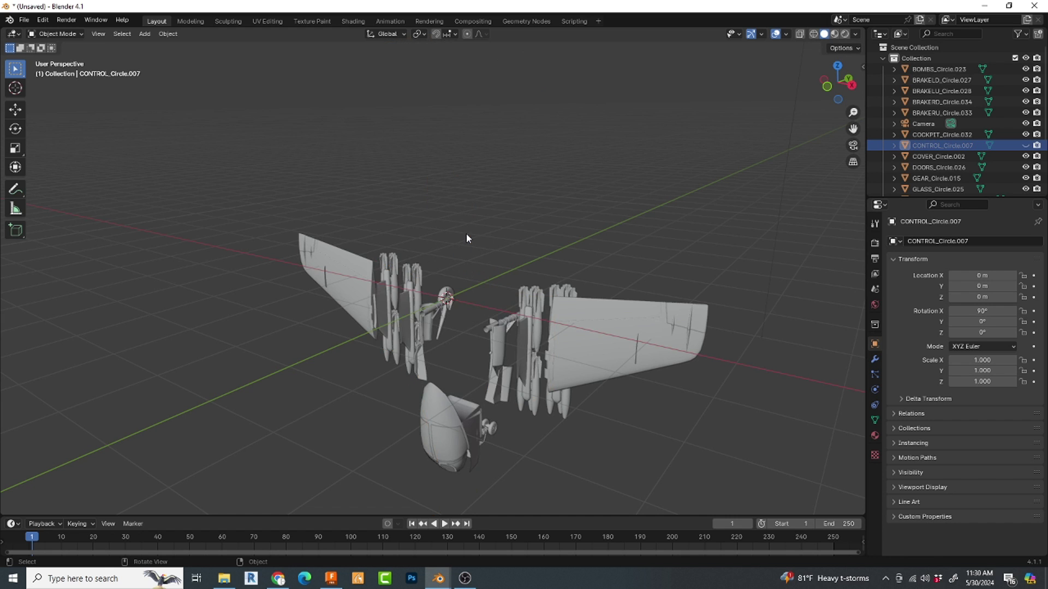
Hide the left wing WINGL_Circle.010 together with its upper brake flap.
middle_drag(532, 319, 528, 297)
click(600, 304)
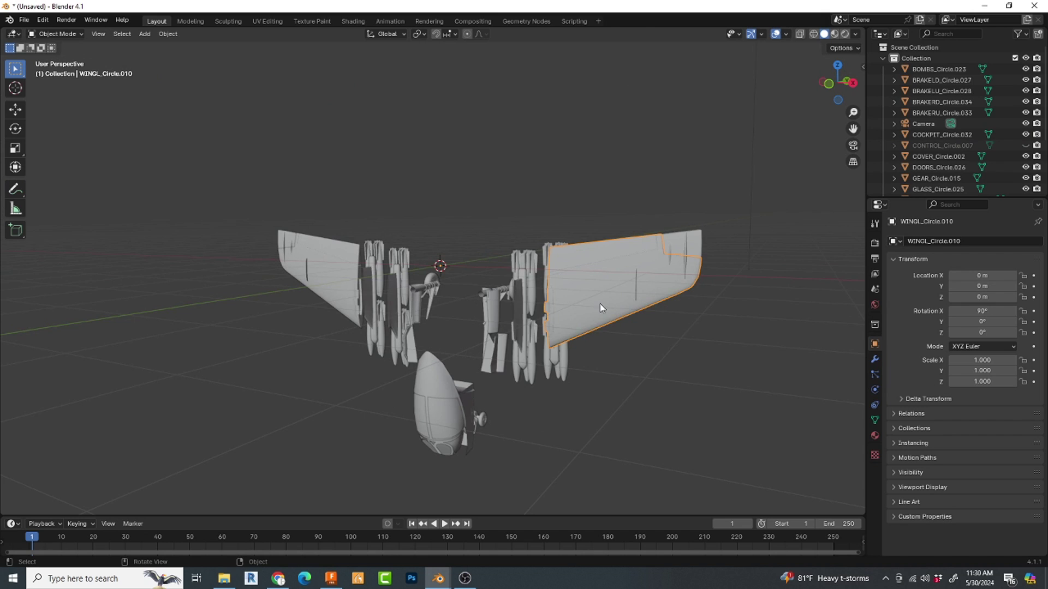
scroll(663, 276, up, 3)
shift+click(823, 223)
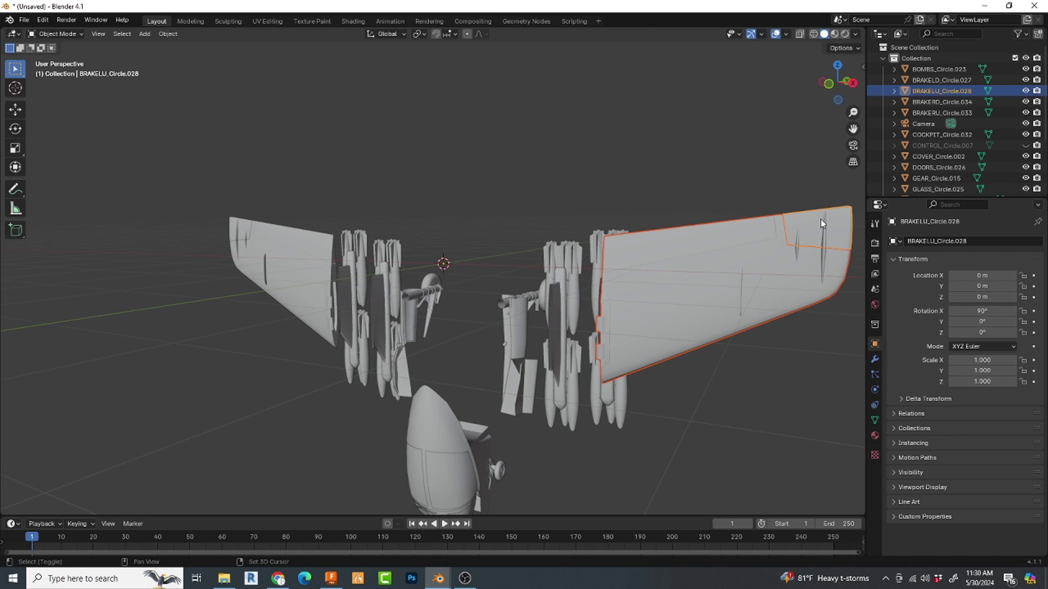
click(24, 19)
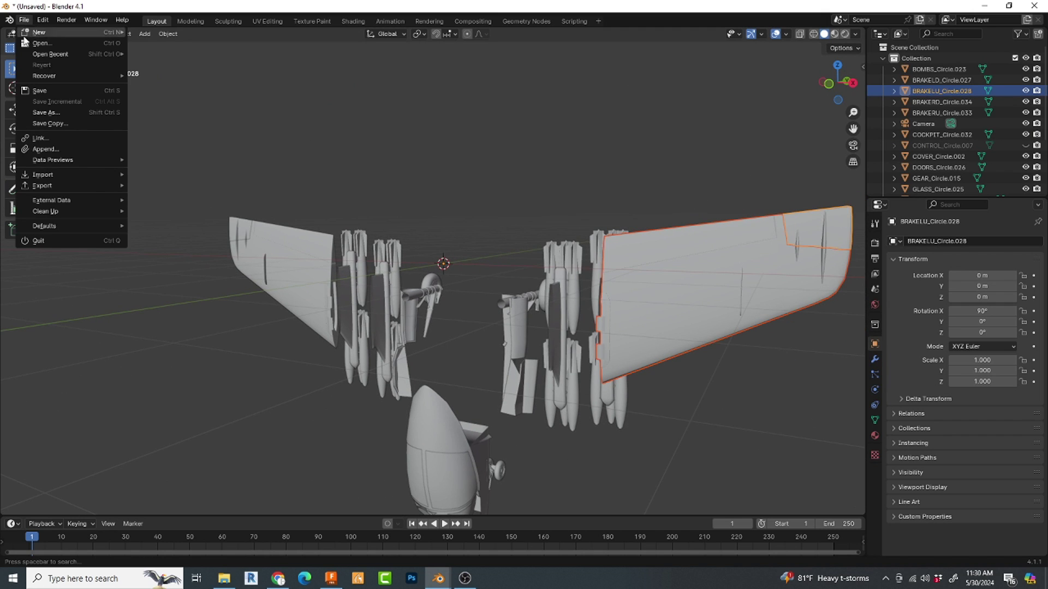
mouse_move(47, 186)
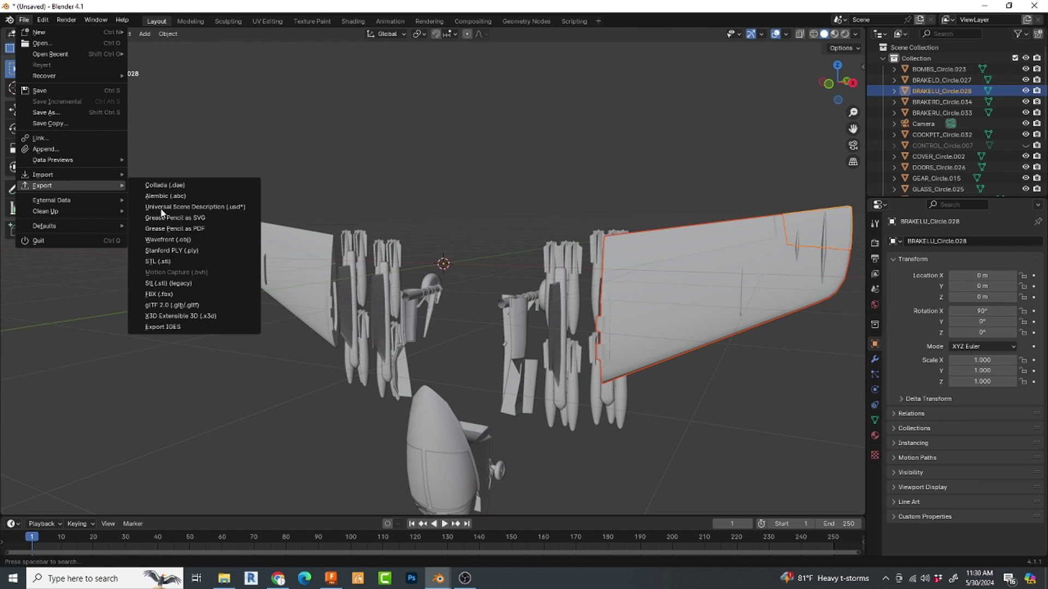
click(175, 328)
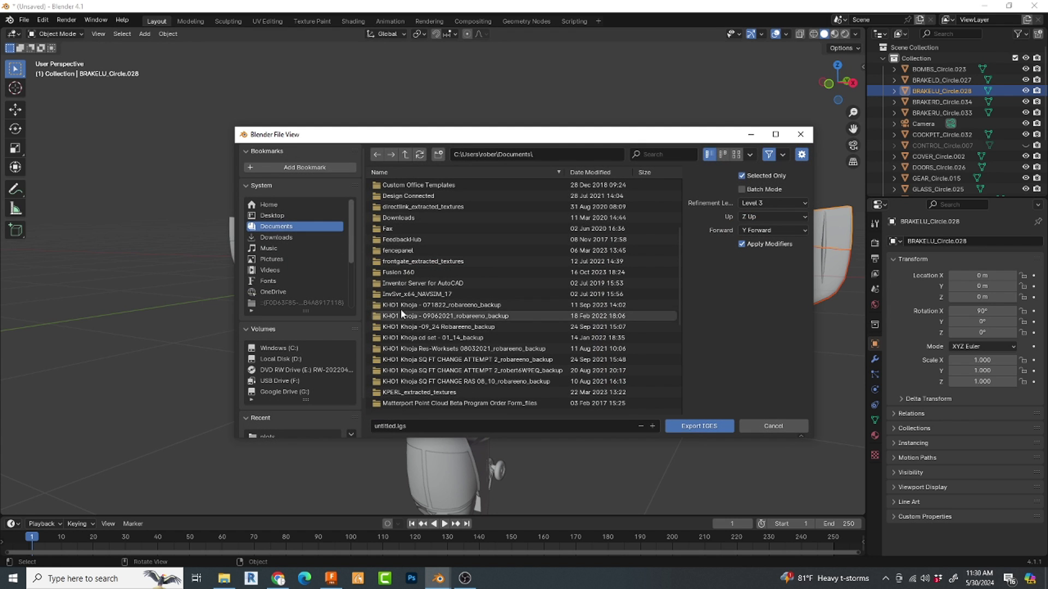
key(Escape)
key(h)
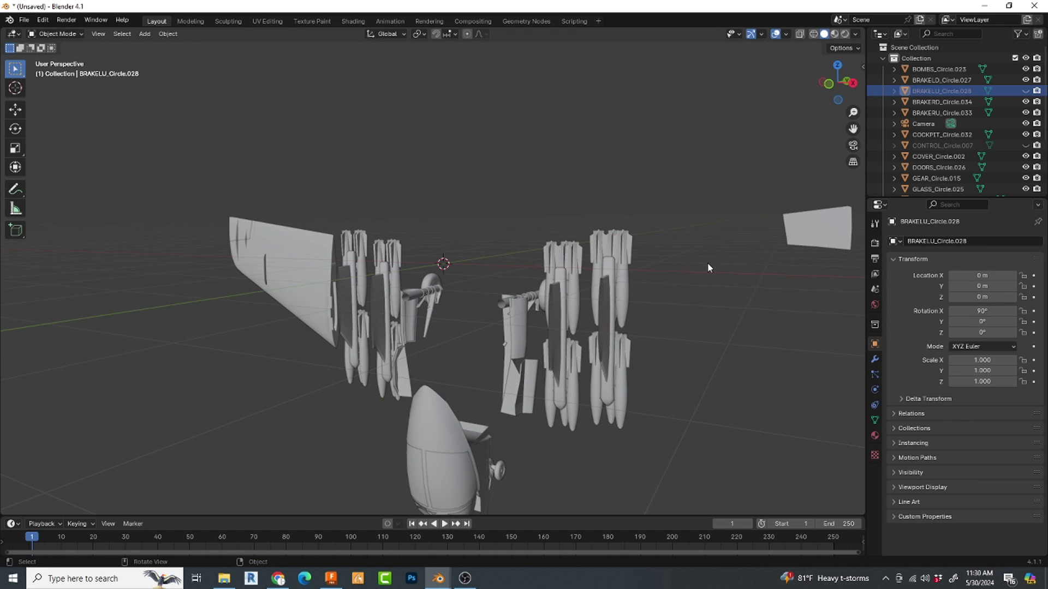
Hide WINGR_Circle.018 and BRAKERU_Circle.033, then select the nose glass cover GLASSCOVER_Circle.031.
click(297, 284)
click(243, 232)
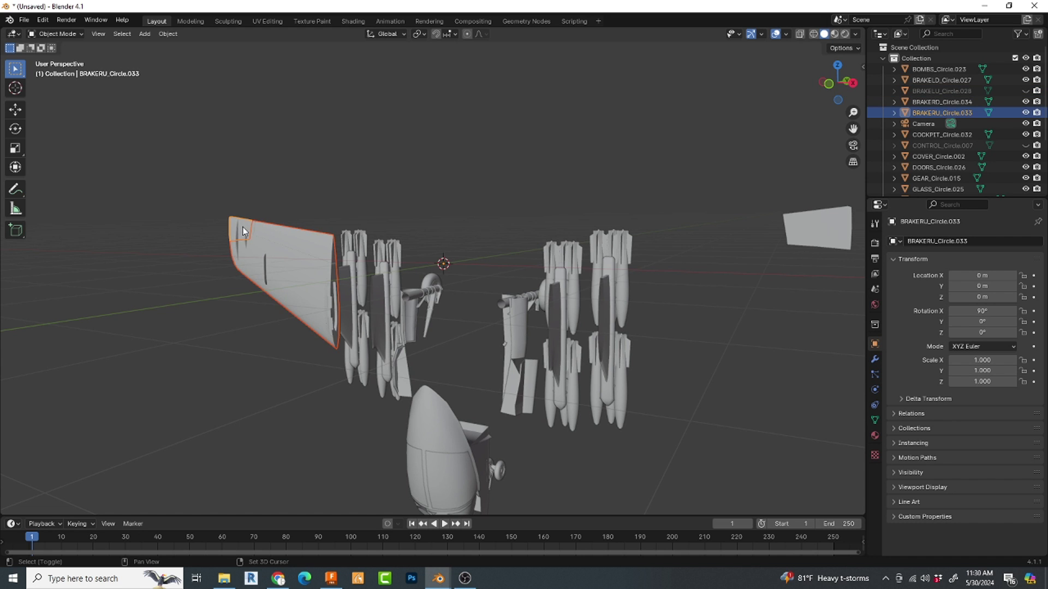
key(h)
middle_drag(454, 440, 529, 369)
click(443, 337)
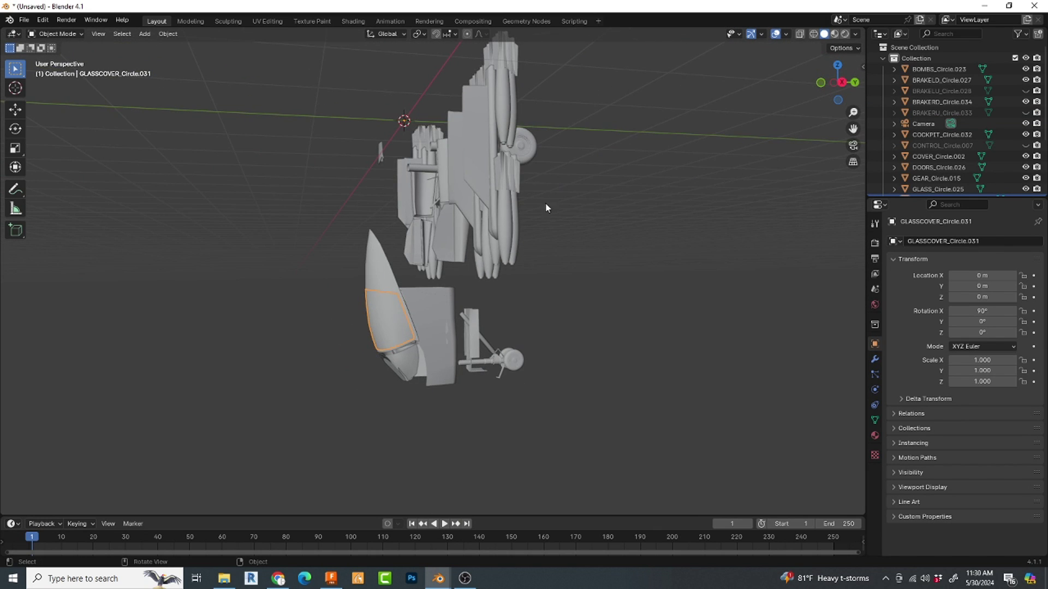
middle_drag(525, 266, 319, 141)
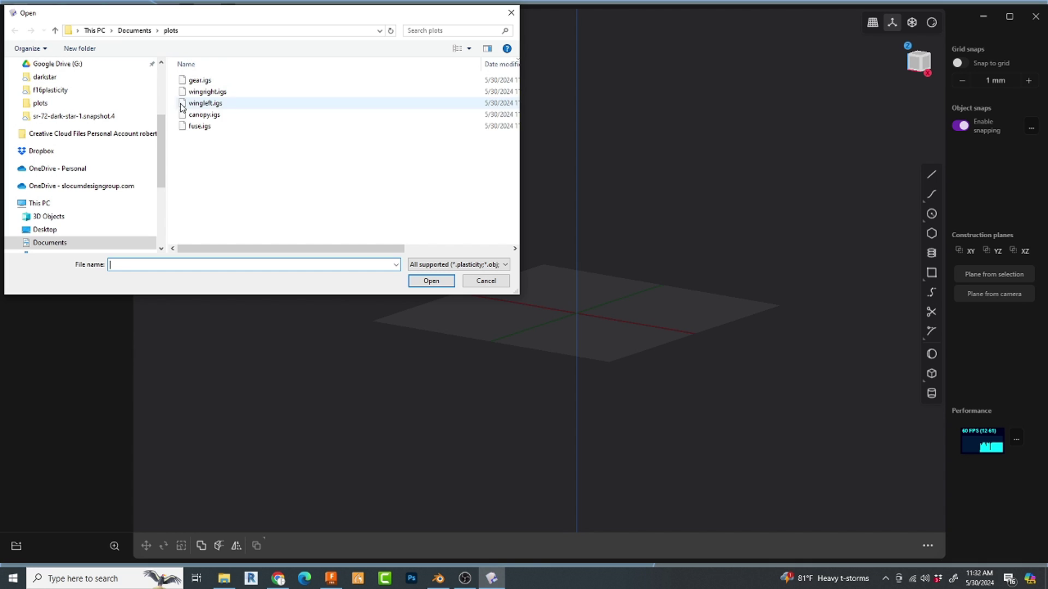
Open fuse.igs from the plots folder to import the fuselage.
click(197, 127)
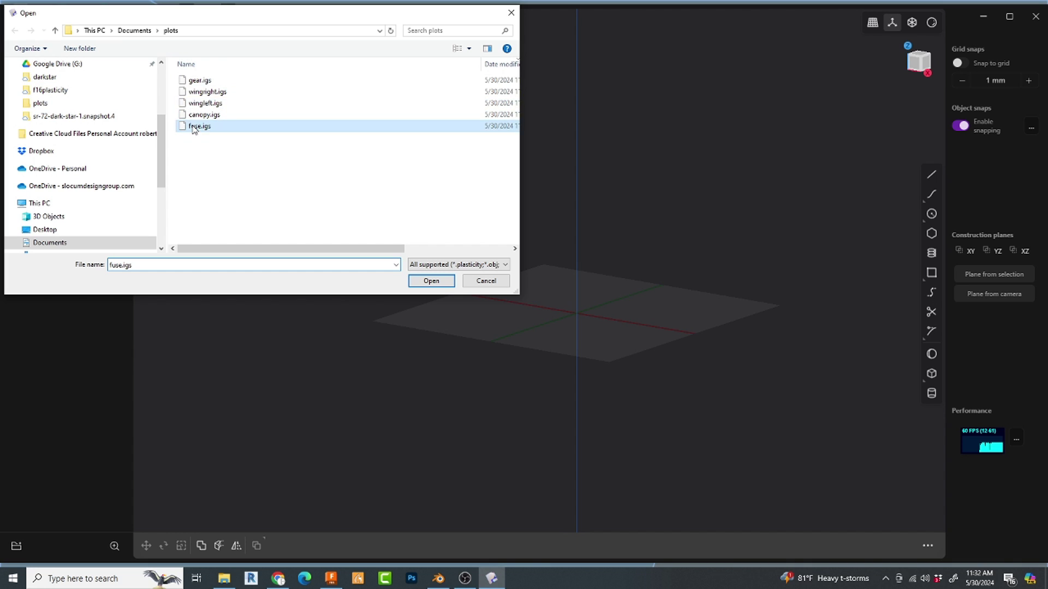
click(431, 281)
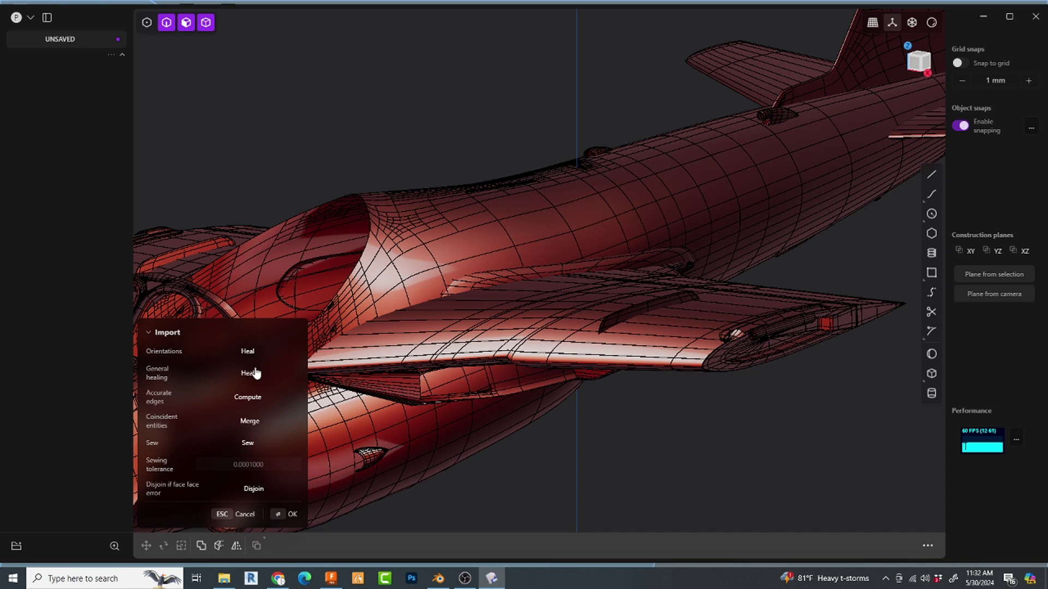
Inspect the imported red fuselage surfaces and confirm the Import healing panel.
scroll(570, 300, down, 3)
middle_drag(568, 280, 672, 385)
scroll(672, 385, up, 5)
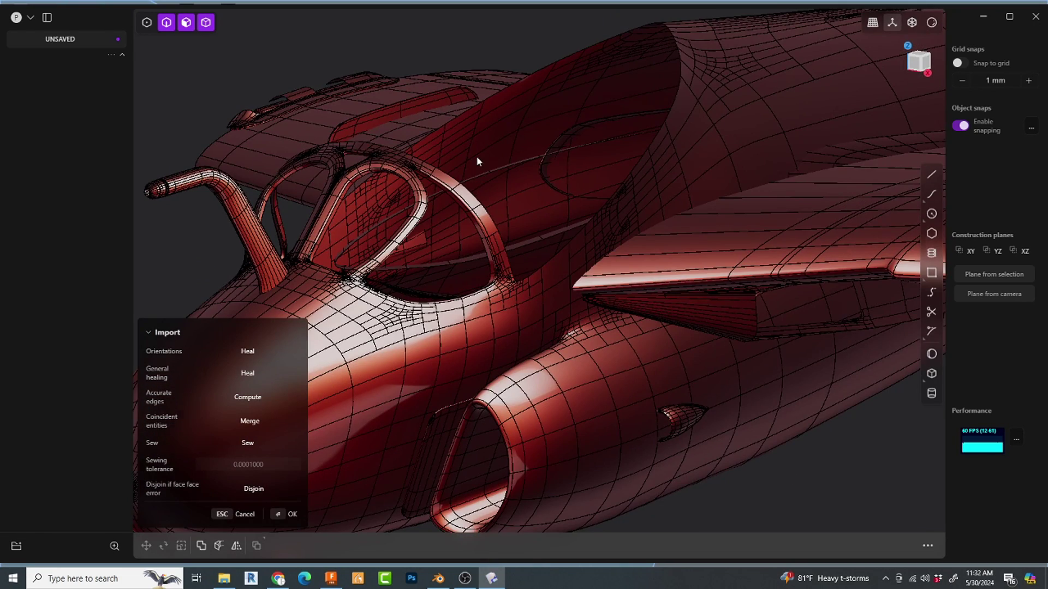
scroll(476, 156, down, 3)
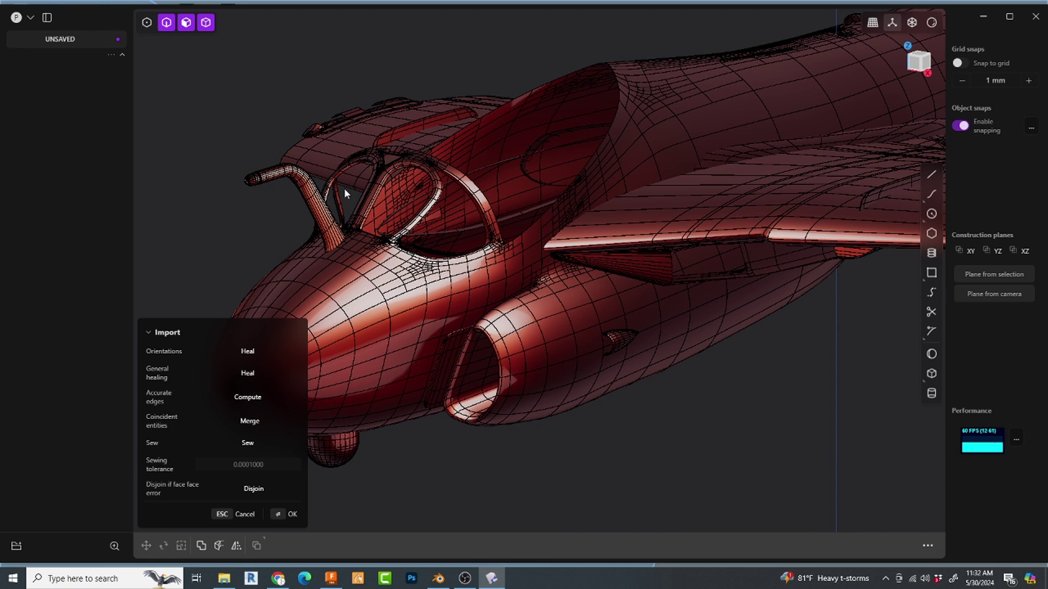
scroll(340, 152, up, 4)
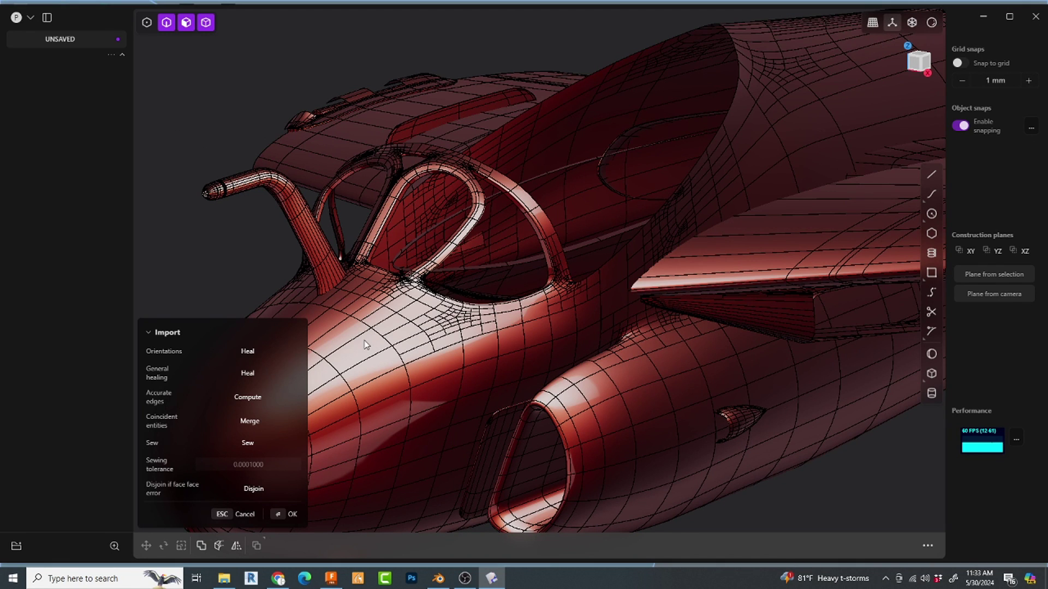
key(Escape)
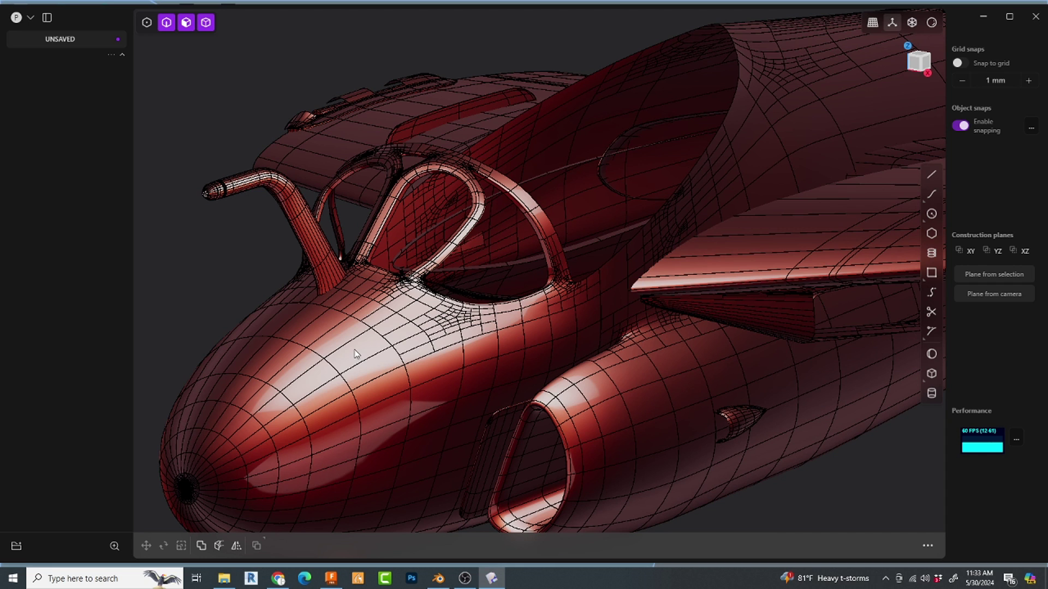
click(370, 329)
key(o)
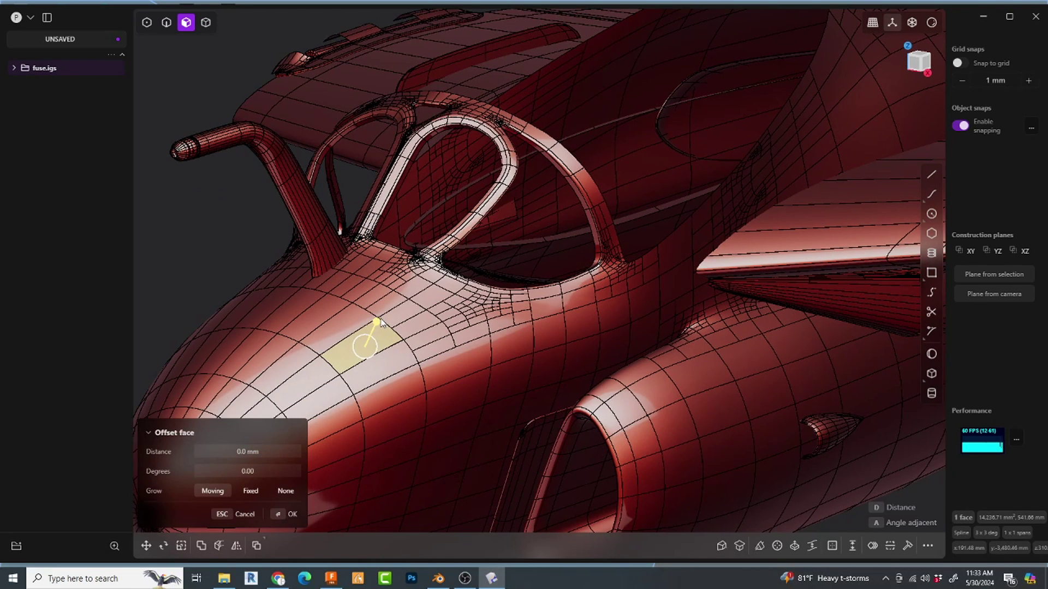
drag(381, 322, 395, 287)
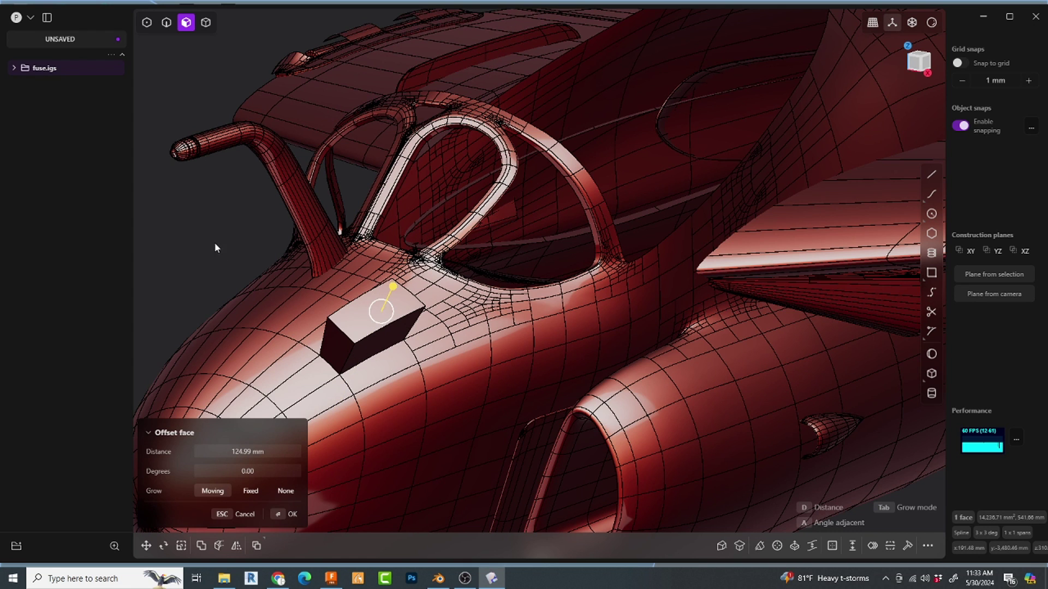
key(ctrl+z)
scroll(317, 356, up, 3)
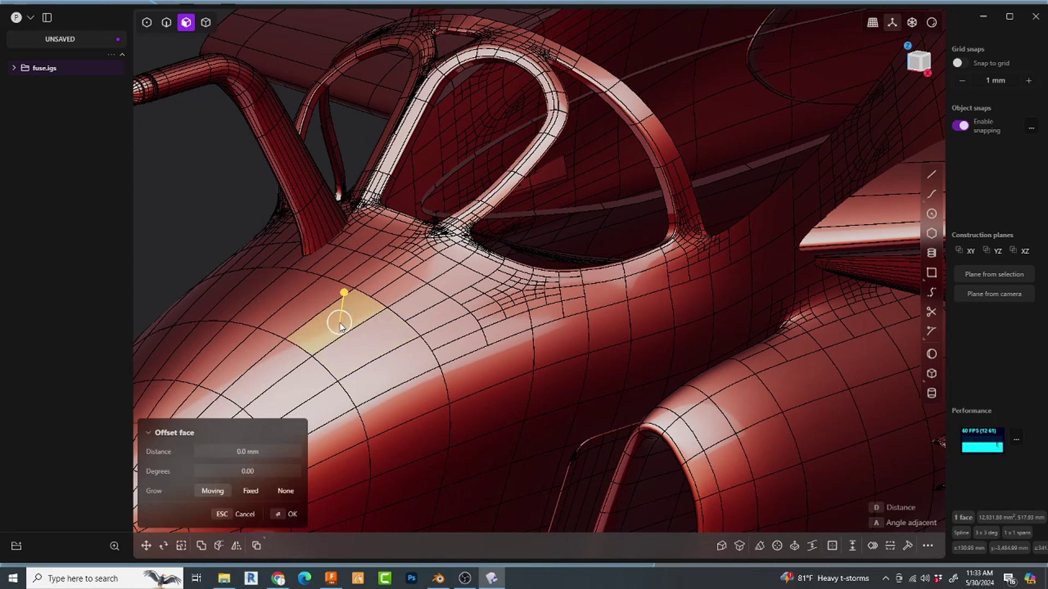
shift+click(355, 357)
key(Escape)
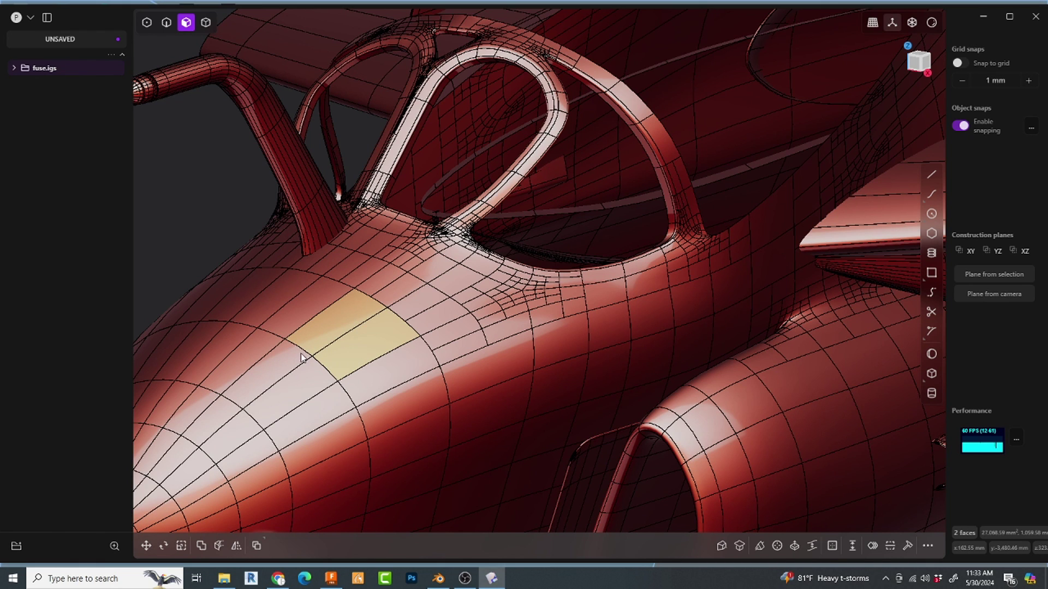
double_click(339, 332)
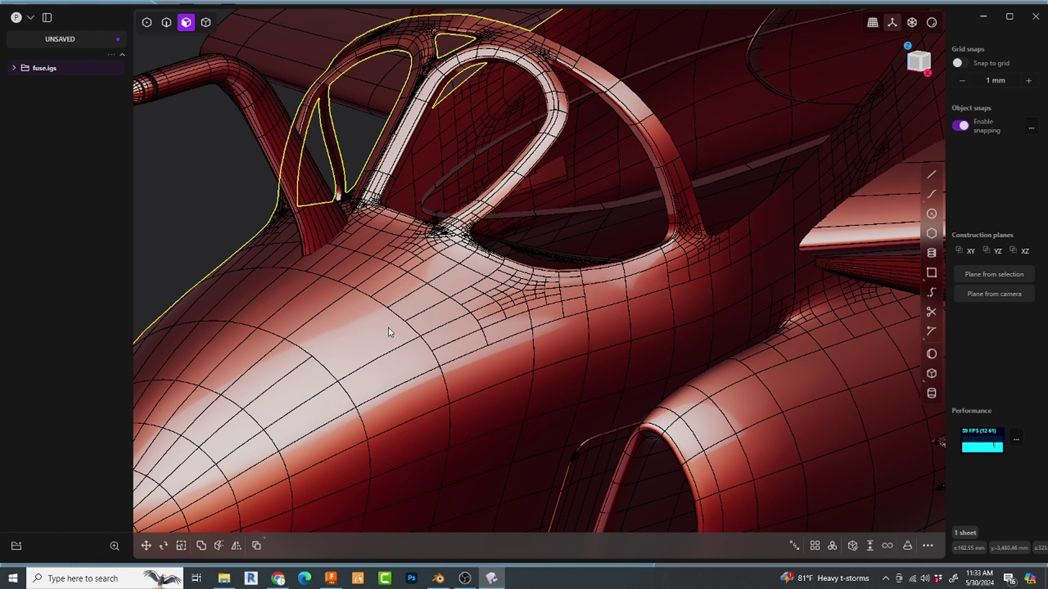
mouse_move(389, 332)
middle_down()
mouse_move(372, 290)
mouse_move(375, 323)
mouse_move(448, 322)
mouse_move(400, 290)
mouse_move(363, 303)
mouse_move(370, 344)
mouse_move(413, 304)
mouse_move(436, 310)
mouse_move(391, 315)
middle_up()
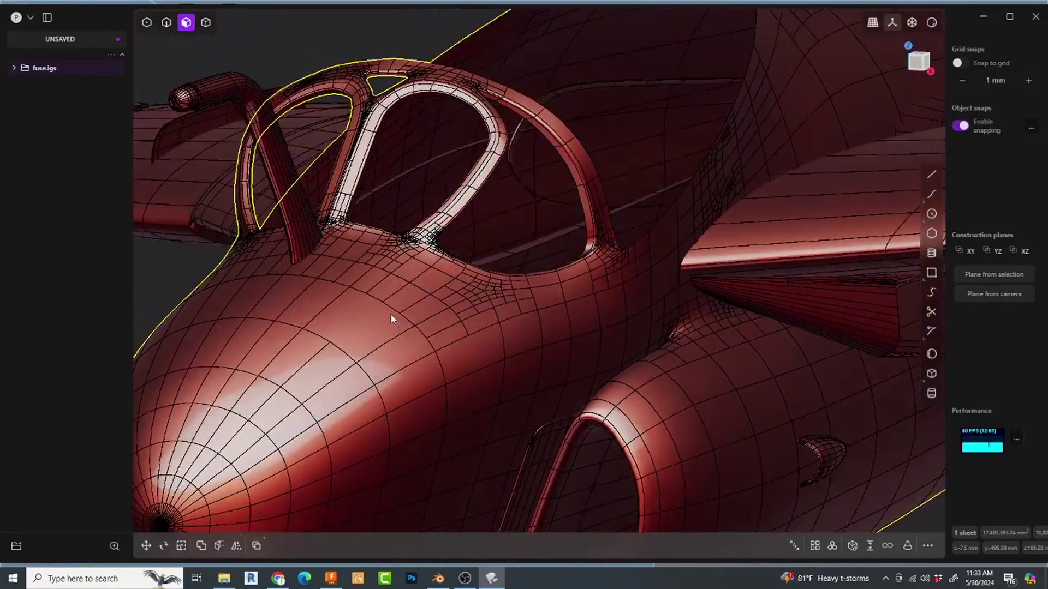
scroll(435, 306, down, 5)
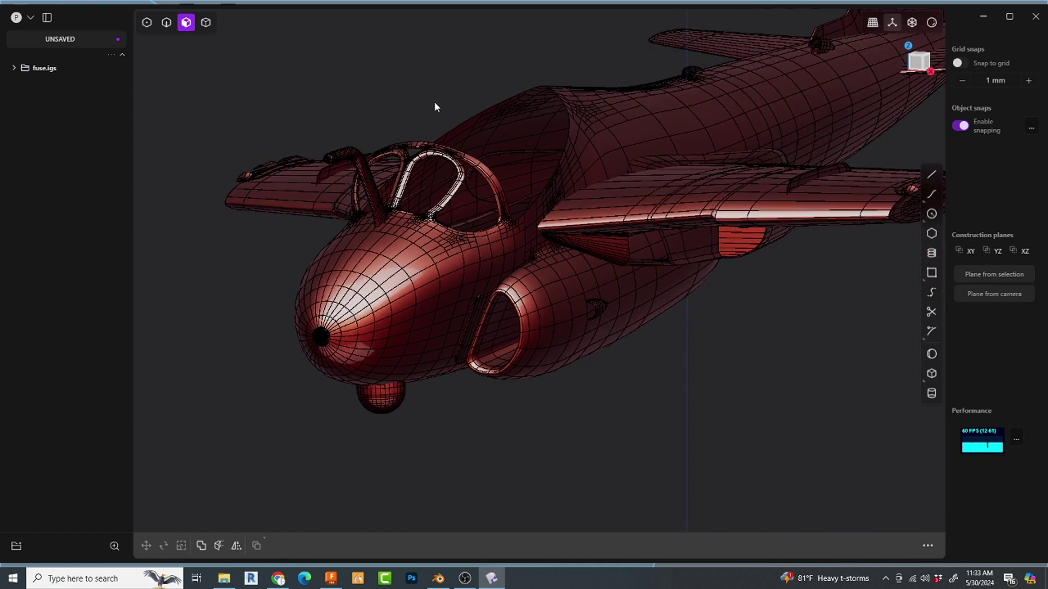
middle_drag(435, 106, 262, 145)
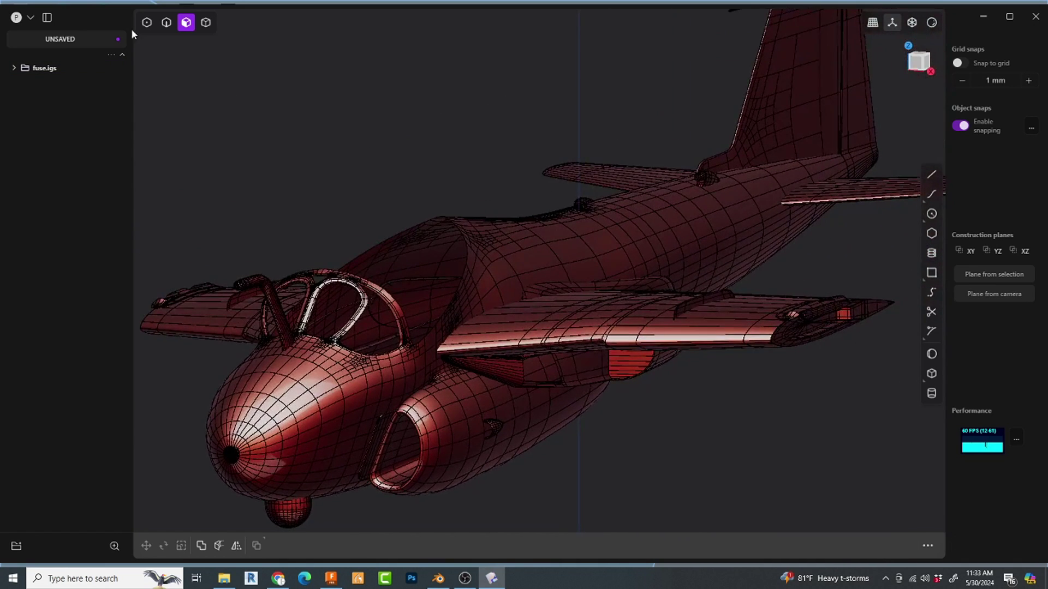
Import the wing parts wingright.igs and wingleft.igs, confirming each Import panel.
click(32, 21)
click(66, 115)
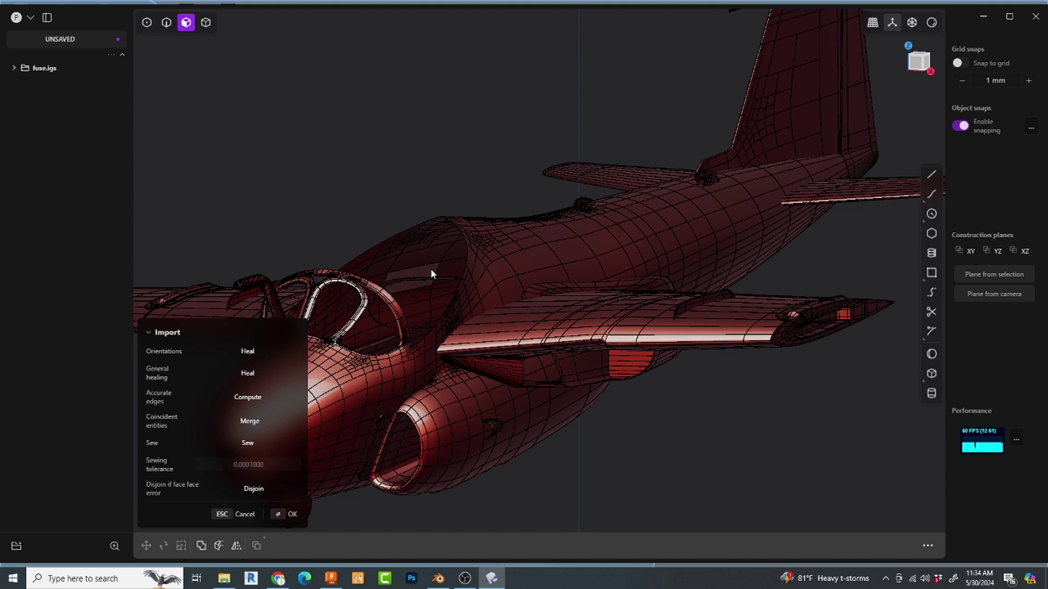
click(293, 515)
scroll(495, 414, down, 3)
middle_drag(642, 431, 570, 350)
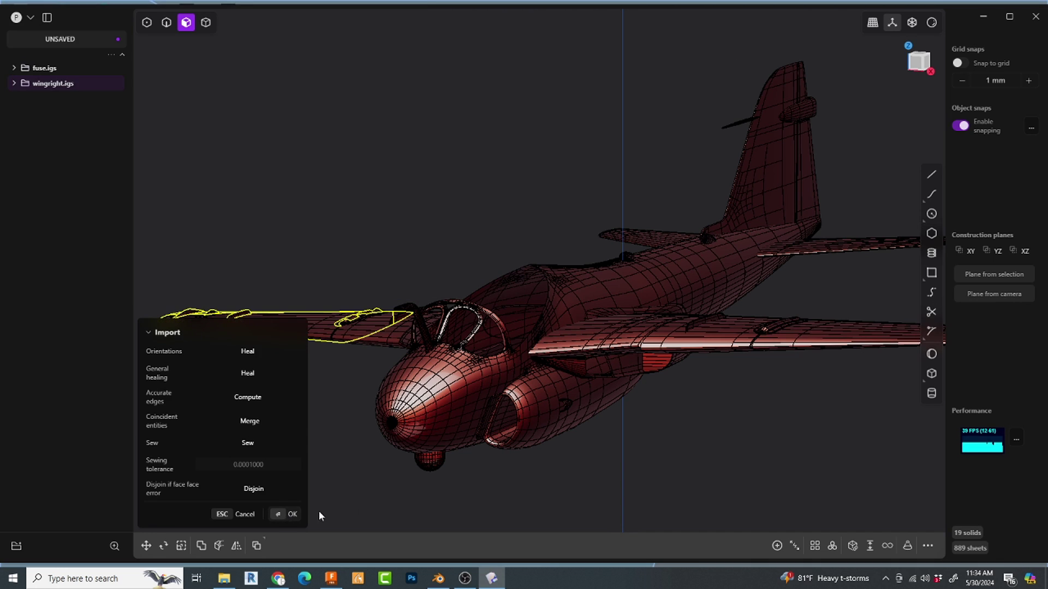
click(290, 514)
Import canopy.igs and confirm its Import panel.
click(30, 18)
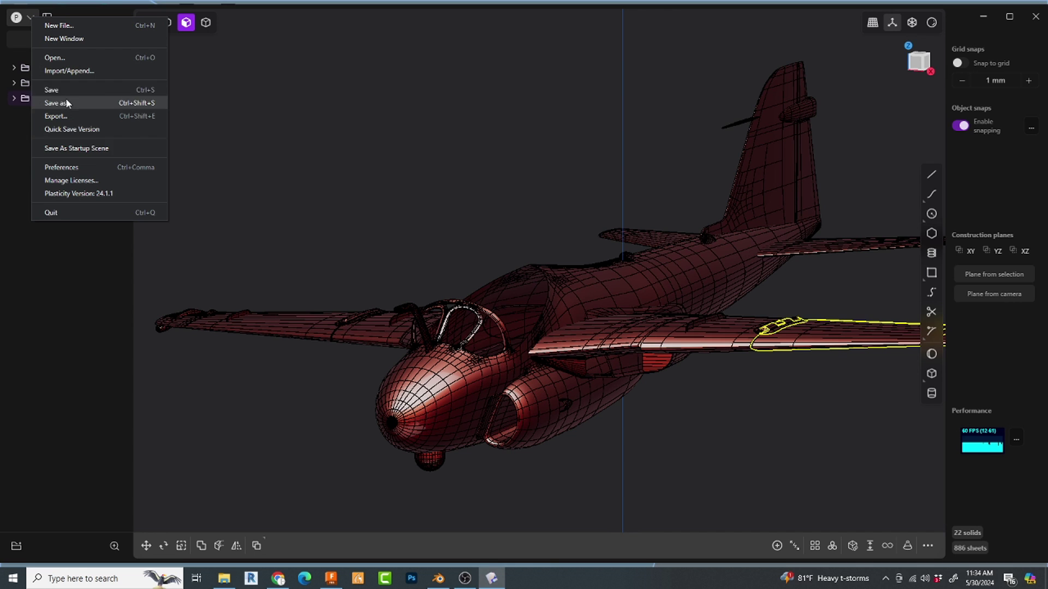
click(65, 73)
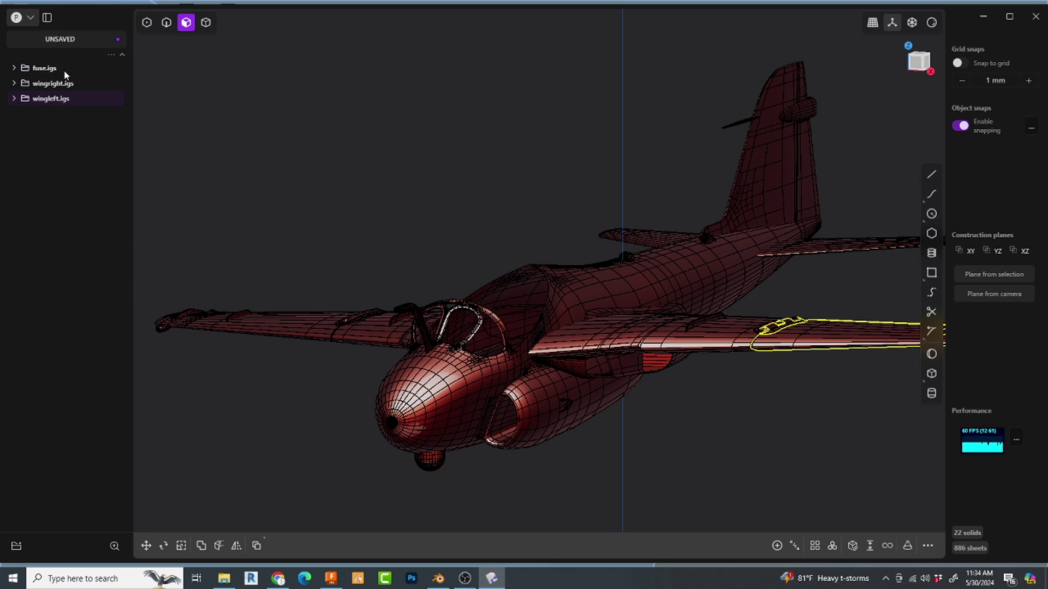
click(203, 115)
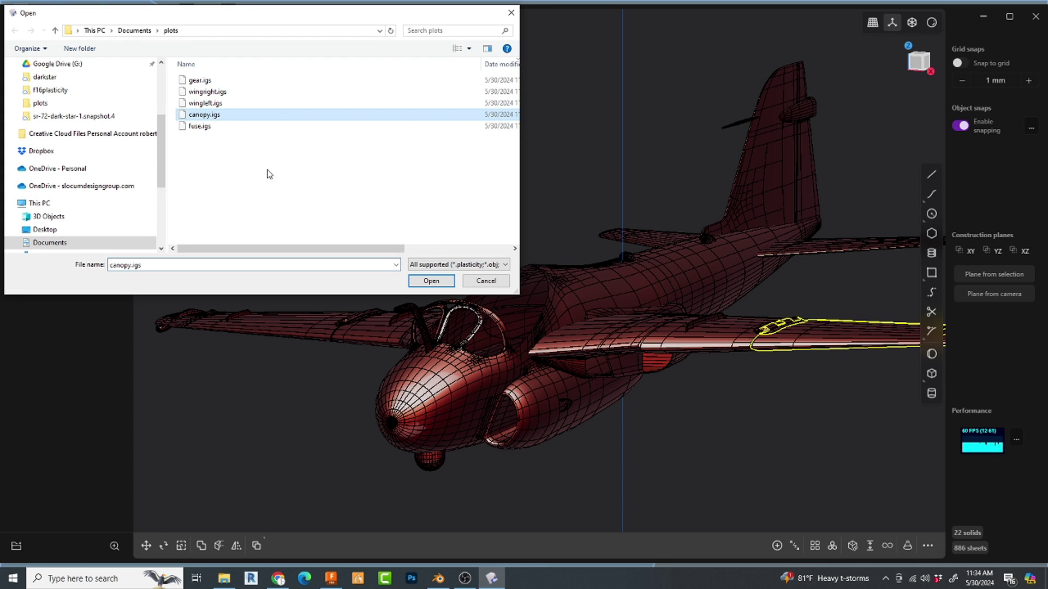
click(437, 282)
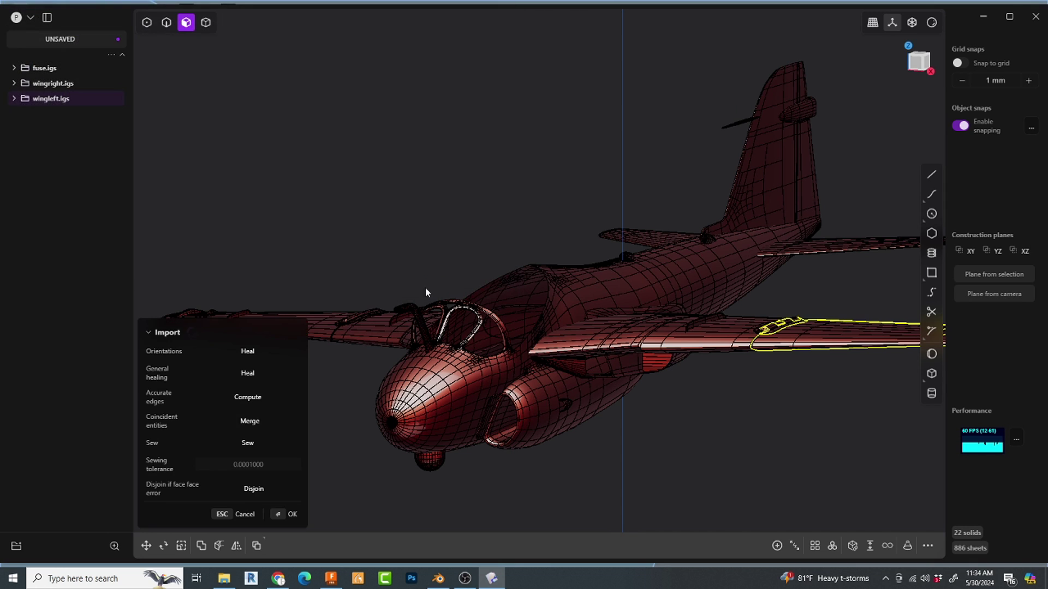
click(291, 514)
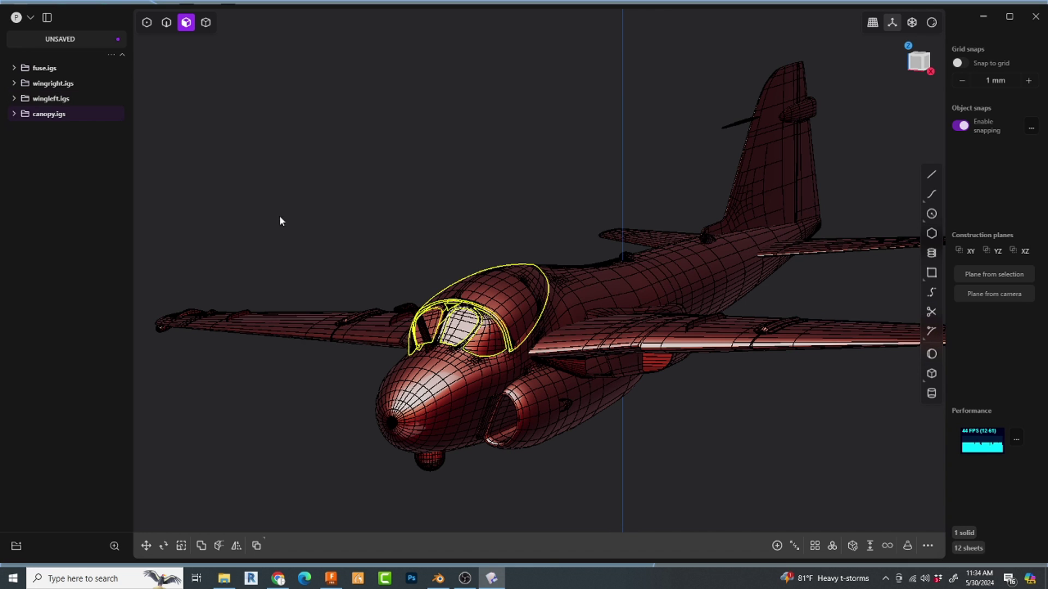
Import gear.igs for the landing gear and orbit to check the assembled jet.
key(ctrl+i)
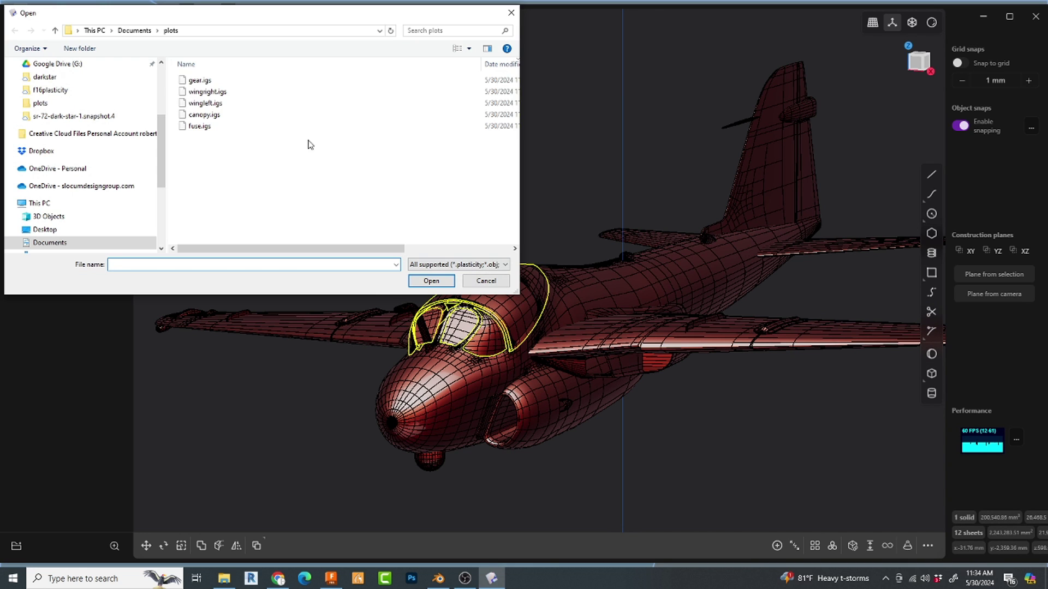
click(206, 81)
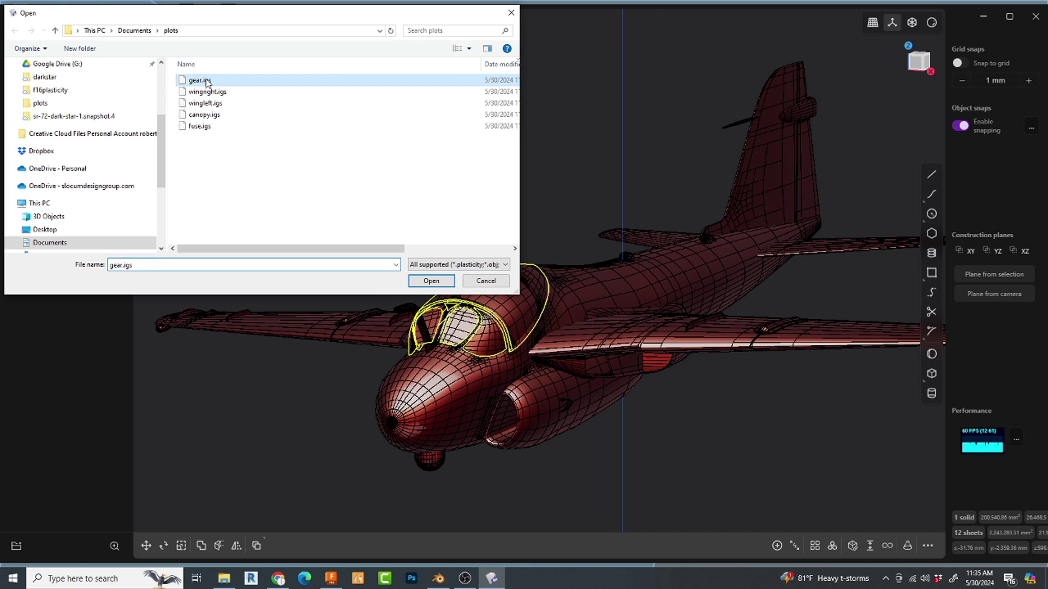
click(427, 281)
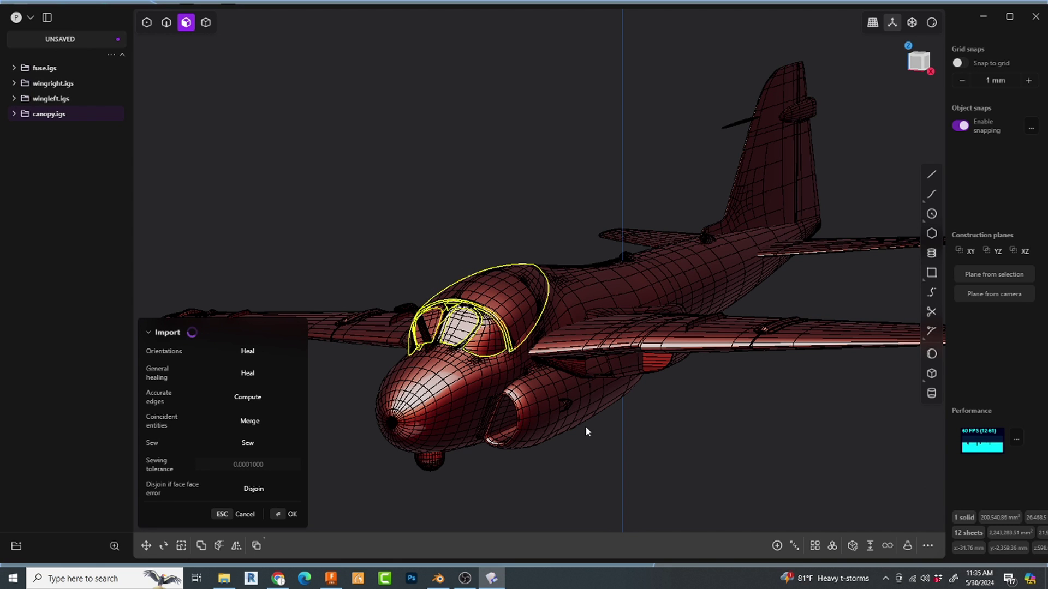
middle_drag(560, 418, 639, 239)
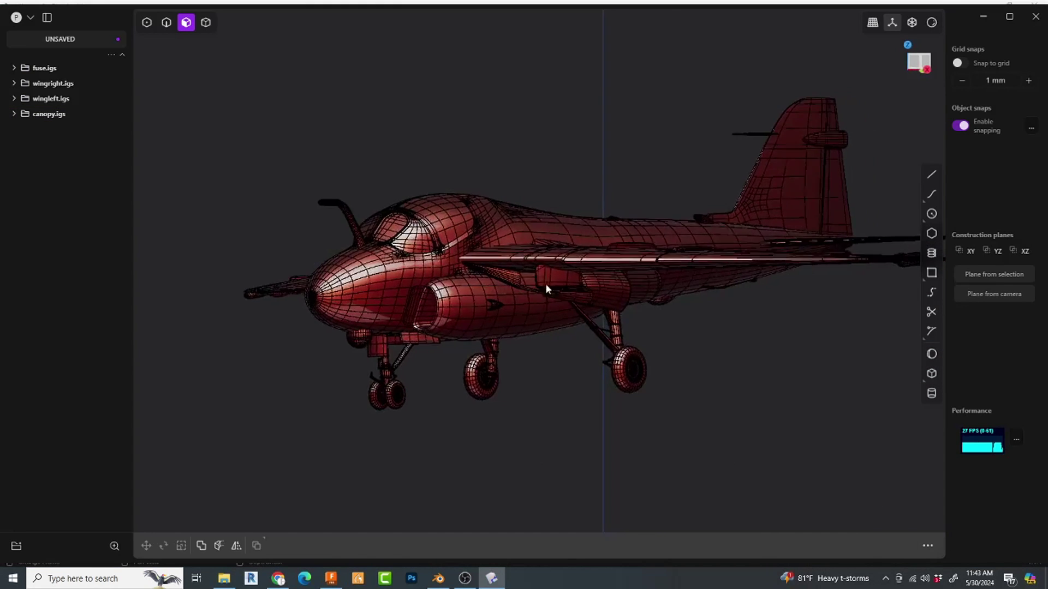
middle_drag(545, 284, 846, 171)
Turn off Show edges in the matcap display options for smooth shaded surfaces.
click(932, 22)
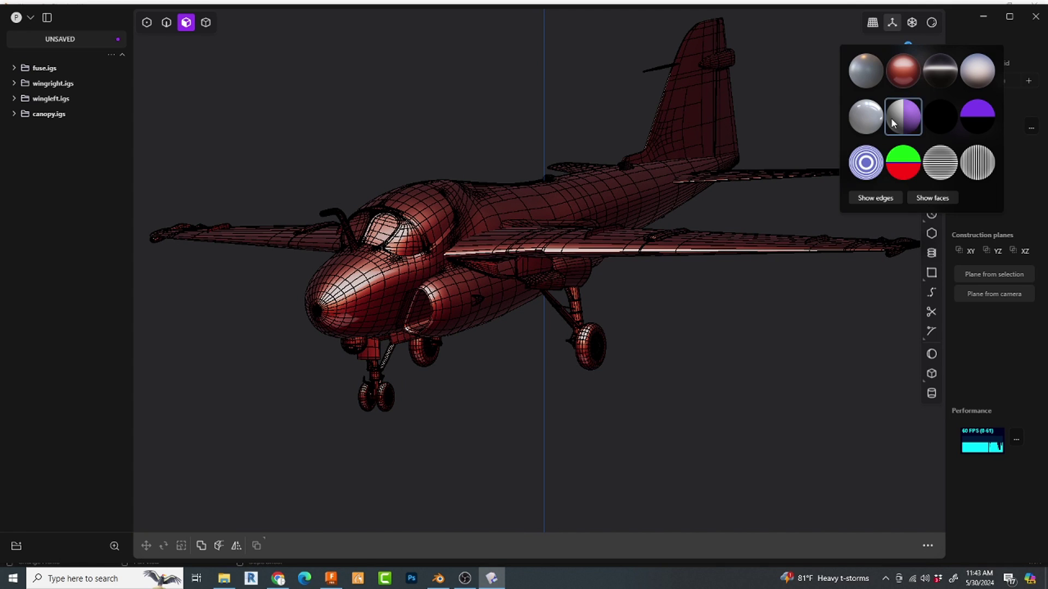
click(875, 199)
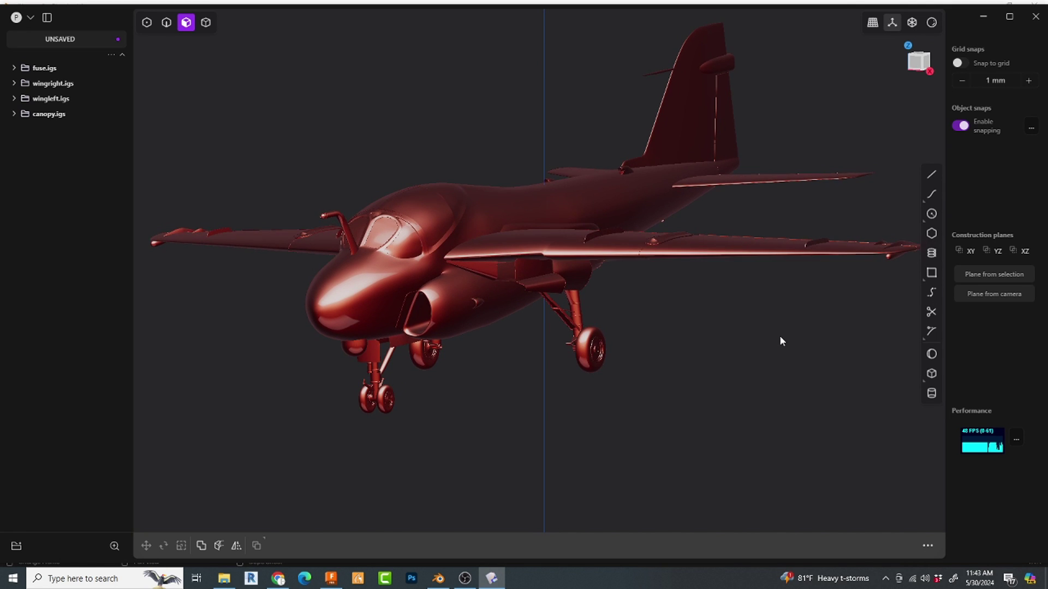
scroll(779, 341, down, 10)
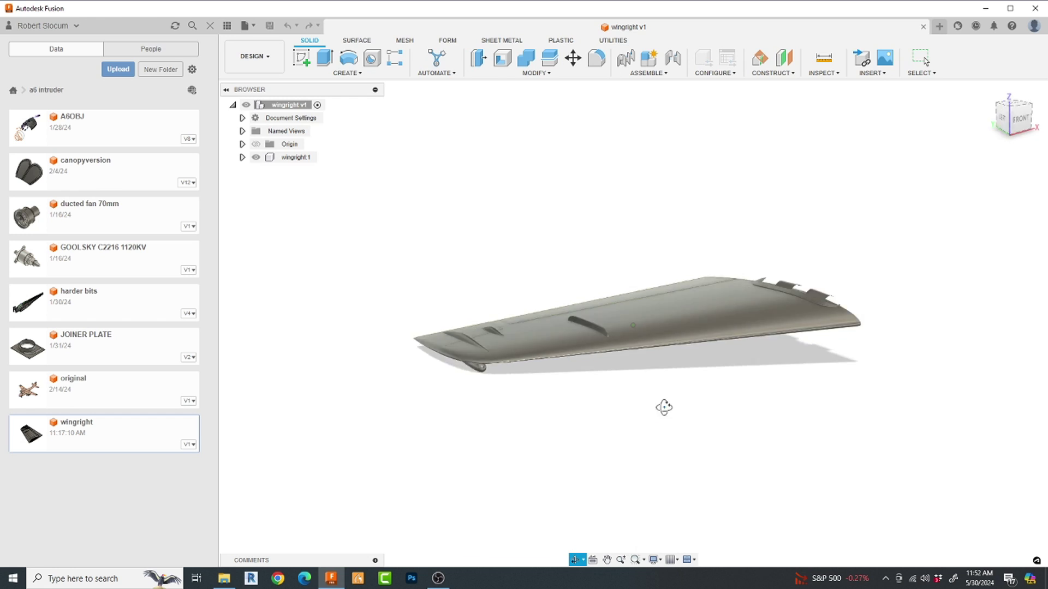
Orbit the right wing and select its flat strip face to confirm a solid body.
shift+middle_drag(591, 356, 841, 328)
click(787, 288)
shift+middle_drag(787, 288, 743, 157)
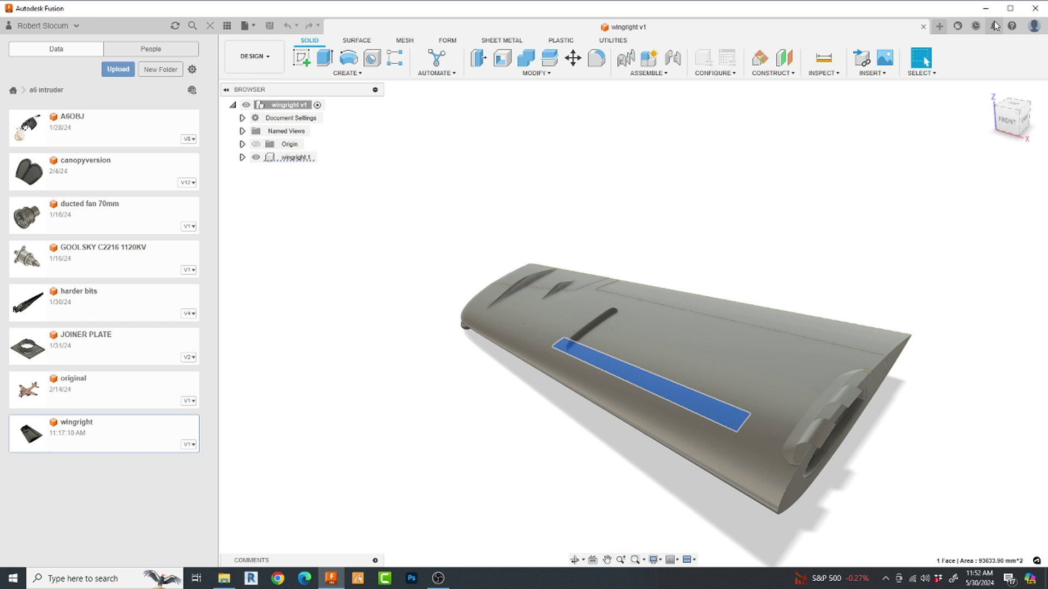